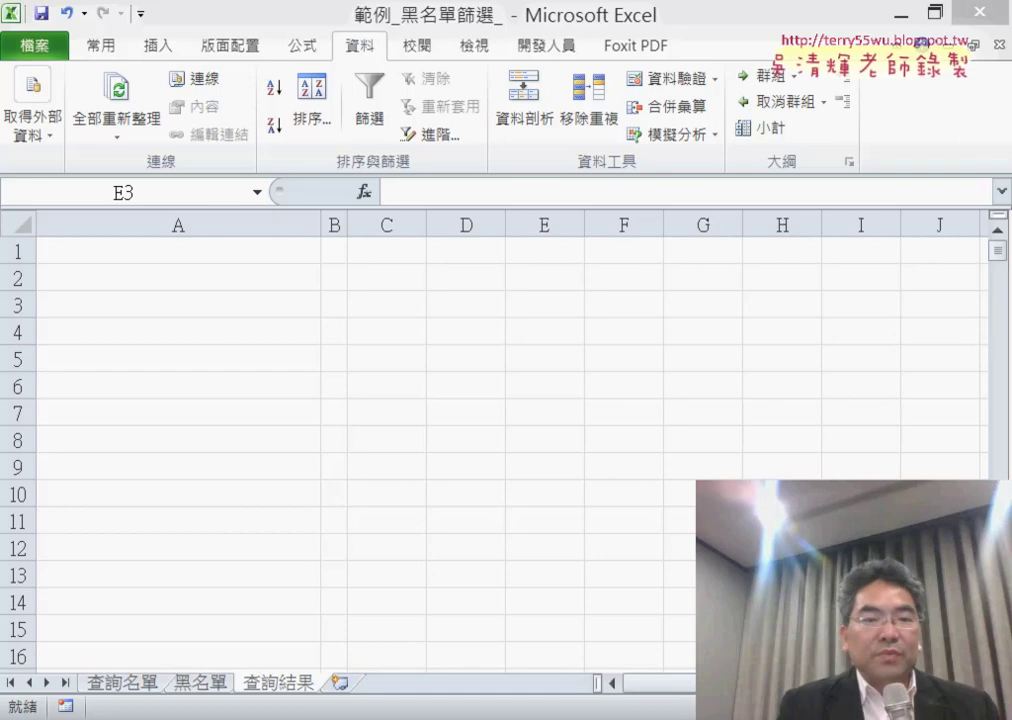
Inspect and re-confirm the COUNTIF formula in cell B2 of the 查詢名單 sheet
{"action": "left_click", "coordinate": [121, 684]}
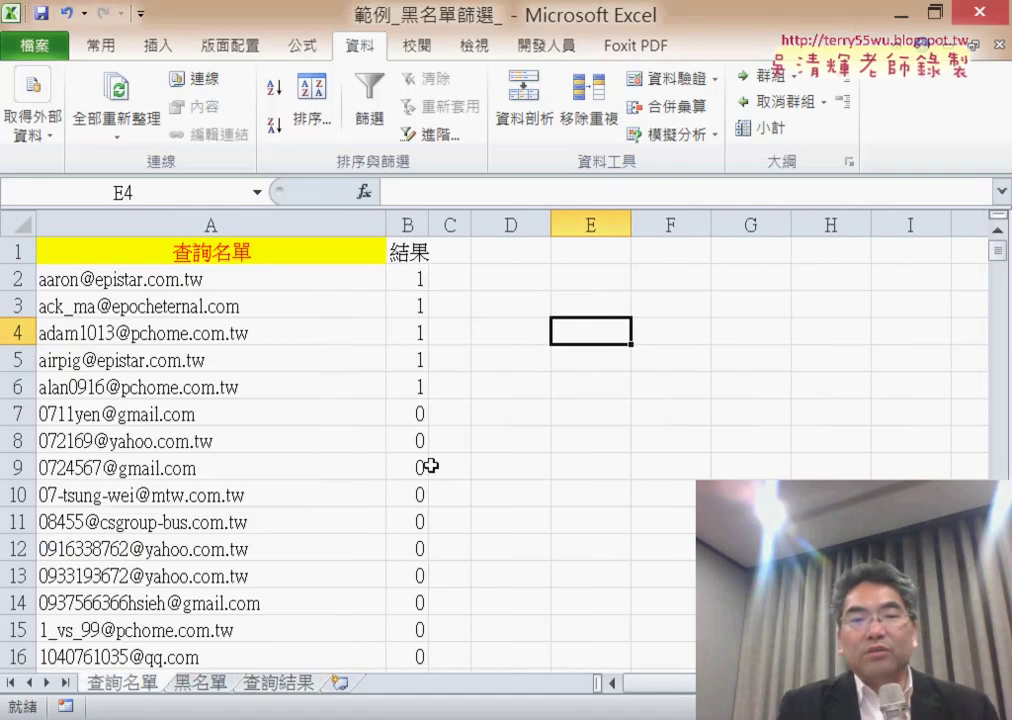
{"action": "left_click", "coordinate": [405, 278]}
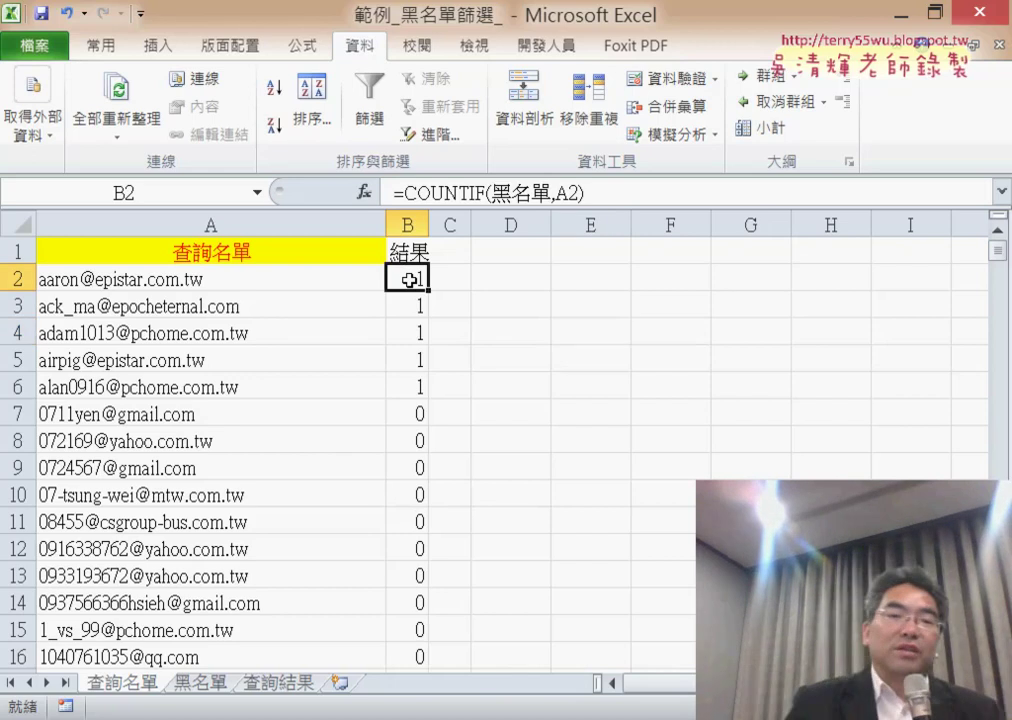
{"action": "left_click", "coordinate": [455, 192]}
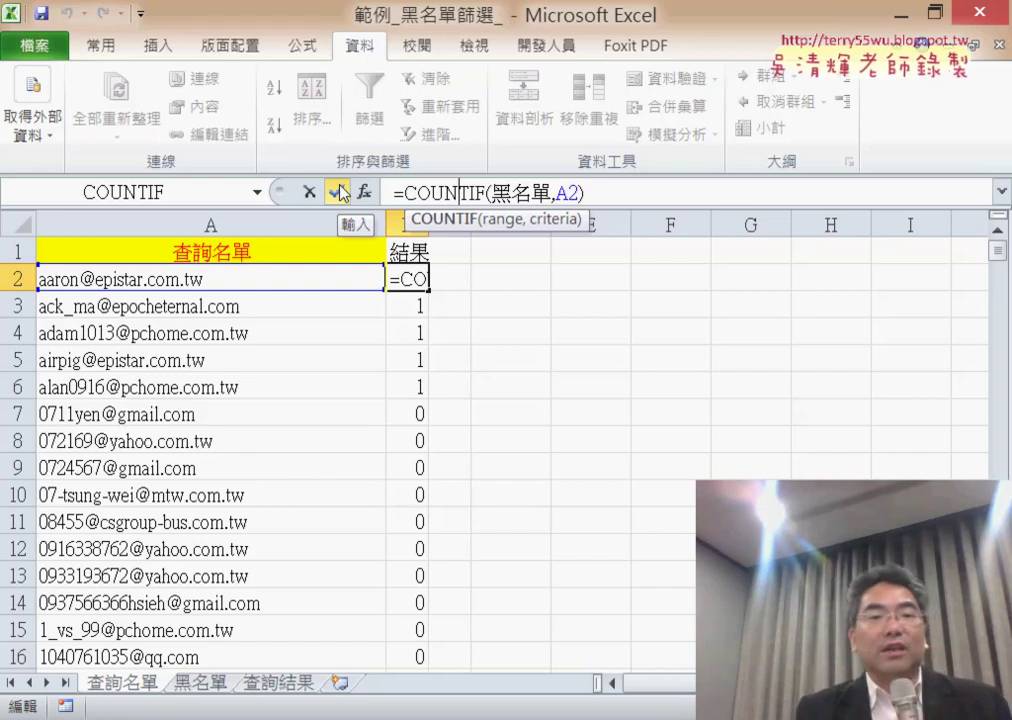
{"action": "left_click", "coordinate": [308, 194]}
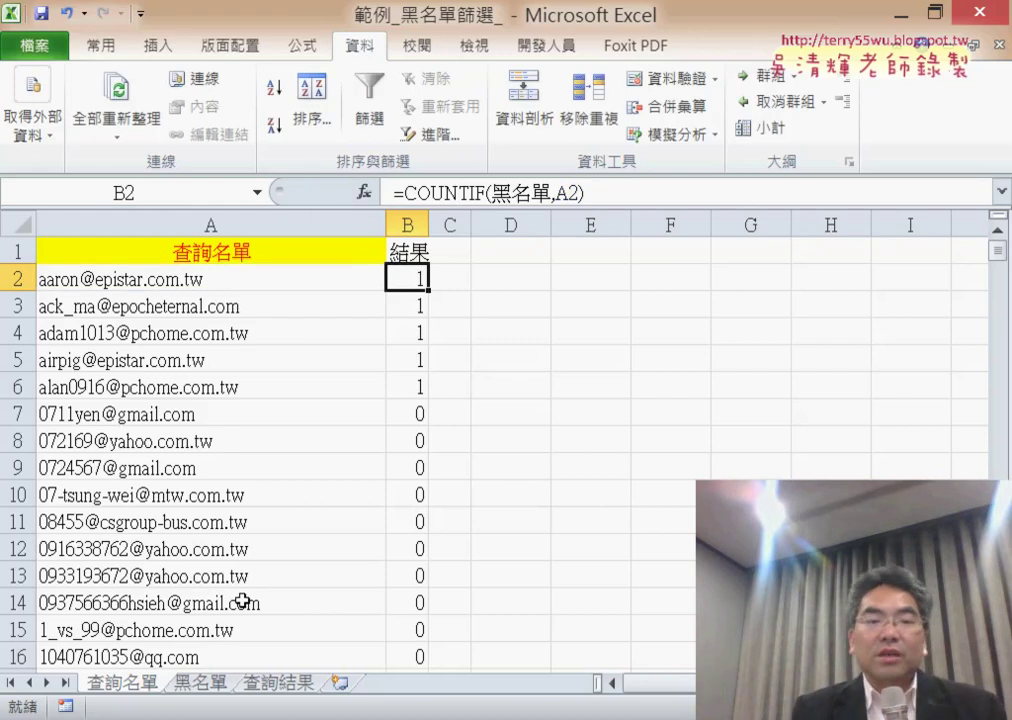
Move between the 查詢名單 sheet and the empty 查詢結果 sheet, ending on 查詢結果
{"action": "left_click", "coordinate": [277, 687]}
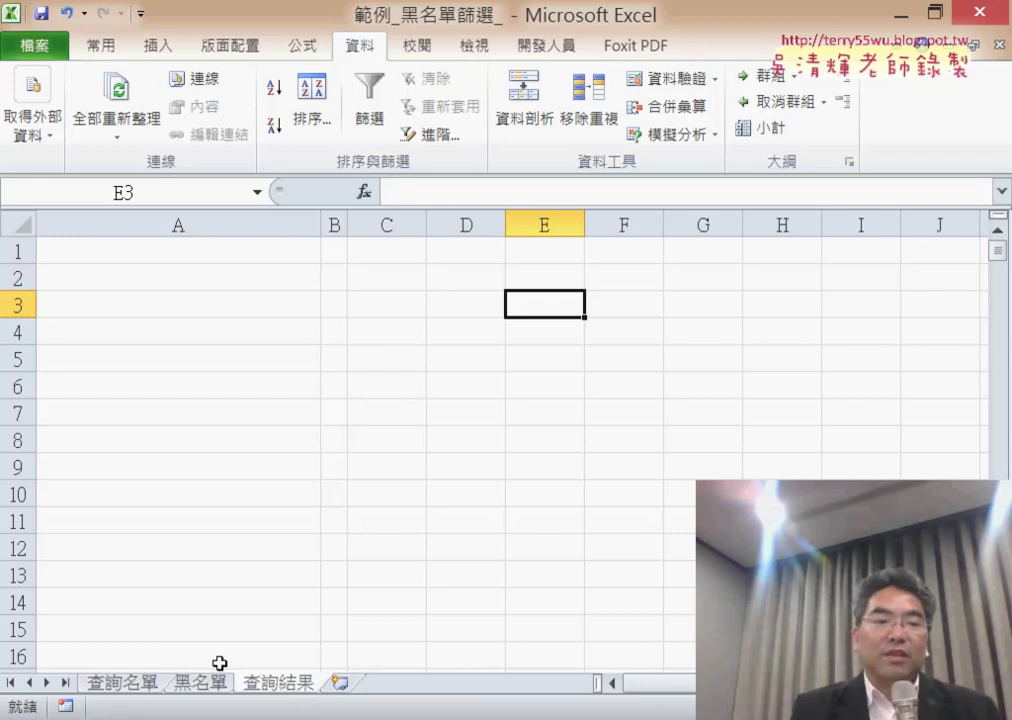
{"action": "left_click", "coordinate": [125, 683]}
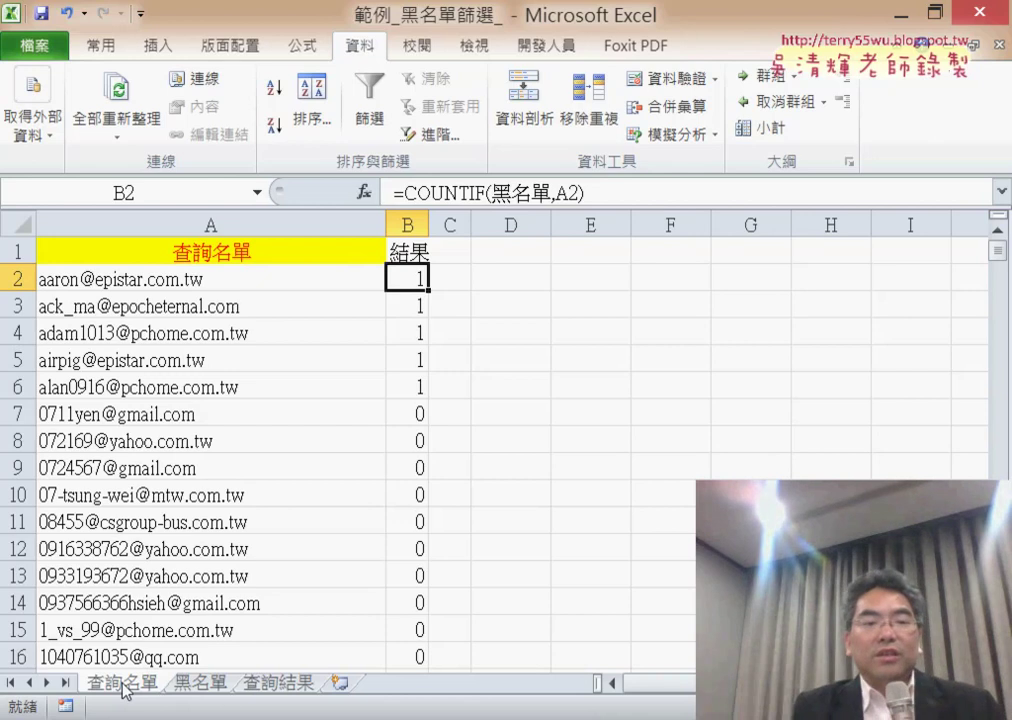
{"action": "left_click", "coordinate": [280, 684]}
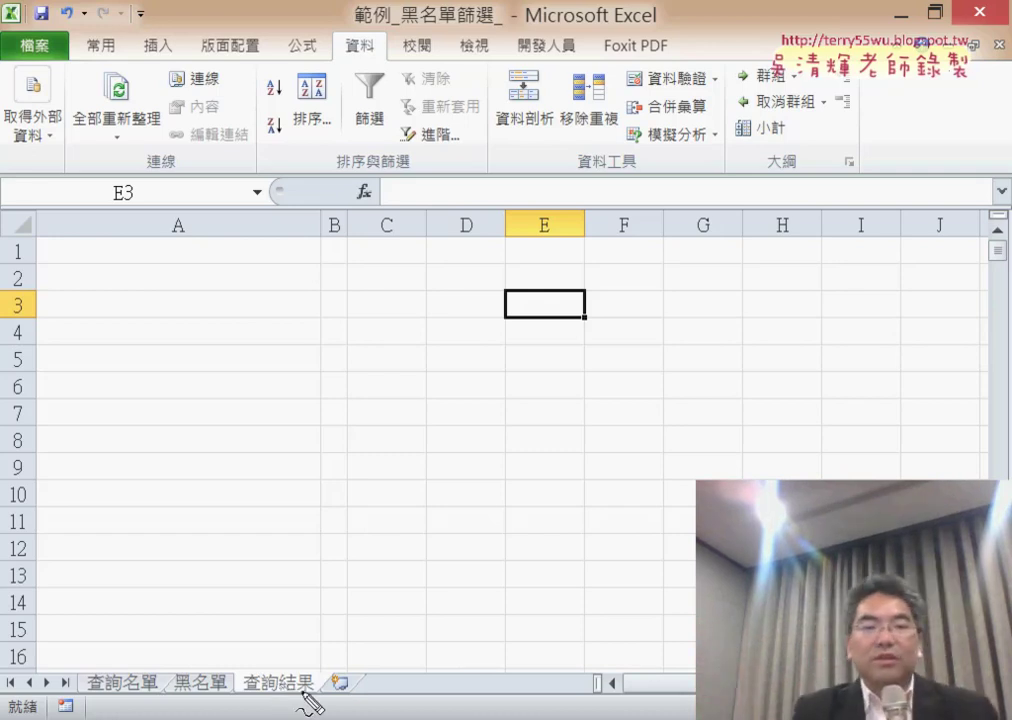
{"action": "mouse_move", "coordinate": [310, 703]}
{"action": "left_mouse_down"}
{"action": "mouse_move", "coordinate": [240, 700]}
{"action": "mouse_move", "coordinate": [312, 666]}
{"action": "mouse_move", "coordinate": [310, 705]}
{"action": "left_mouse_up"}
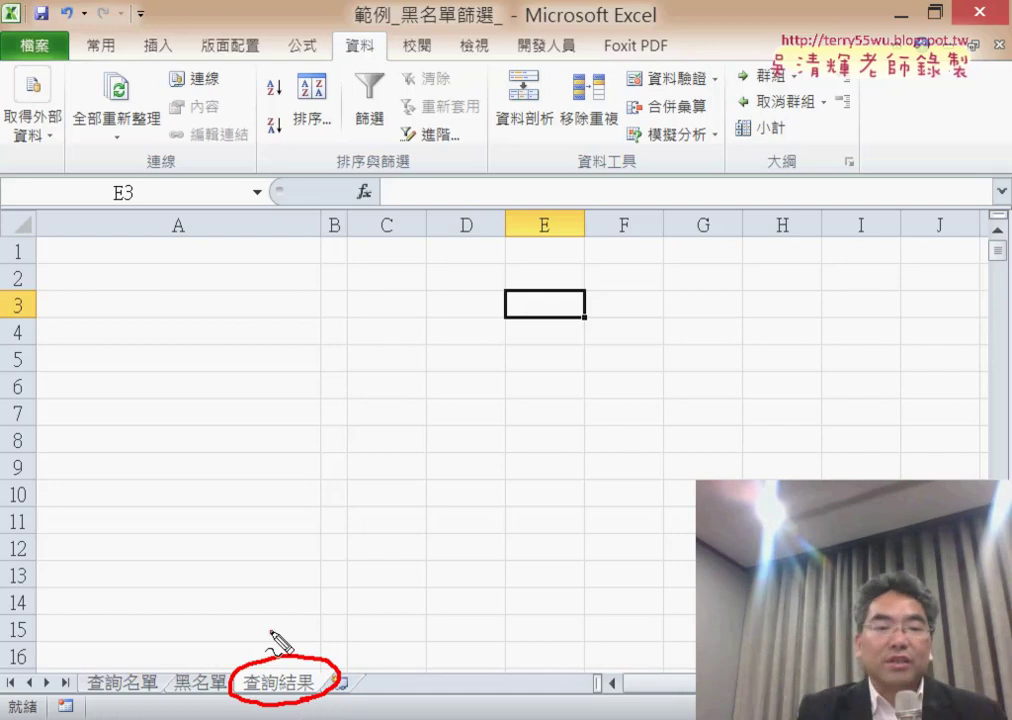
{"action": "mouse_move", "coordinate": [290, 645]}
{"action": "left_mouse_down"}
{"action": "mouse_move", "coordinate": [130, 660]}
{"action": "mouse_move", "coordinate": [150, 652]}
{"action": "mouse_move", "coordinate": [100, 712]}
{"action": "mouse_move", "coordinate": [172, 712]}
{"action": "left_mouse_up"}
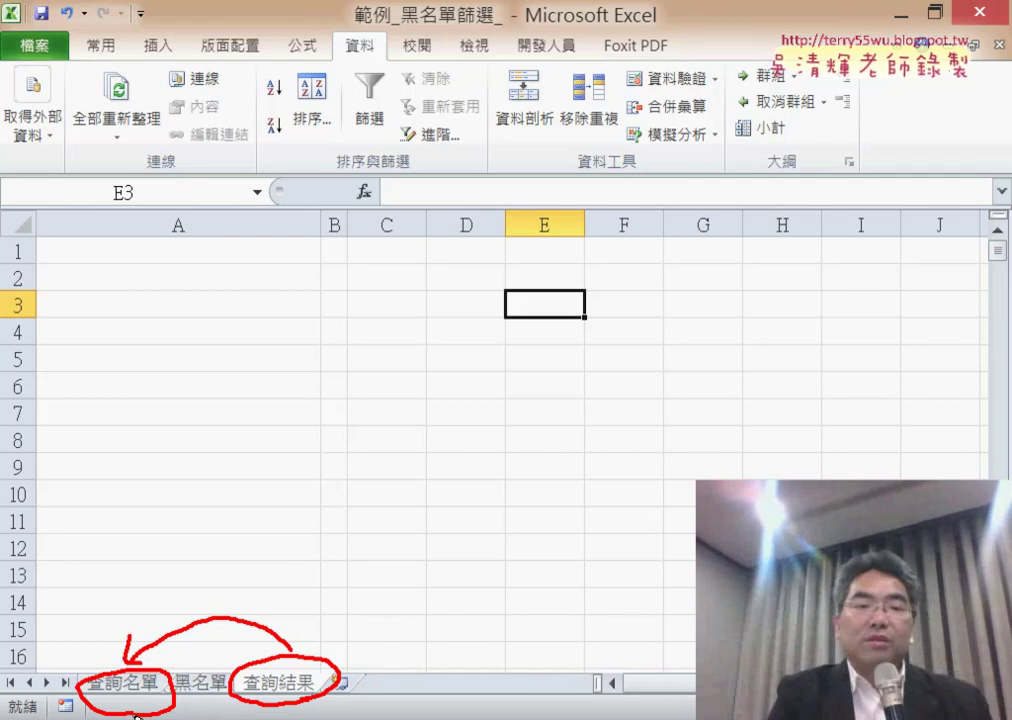
{"action": "key", "text": "Escape"}
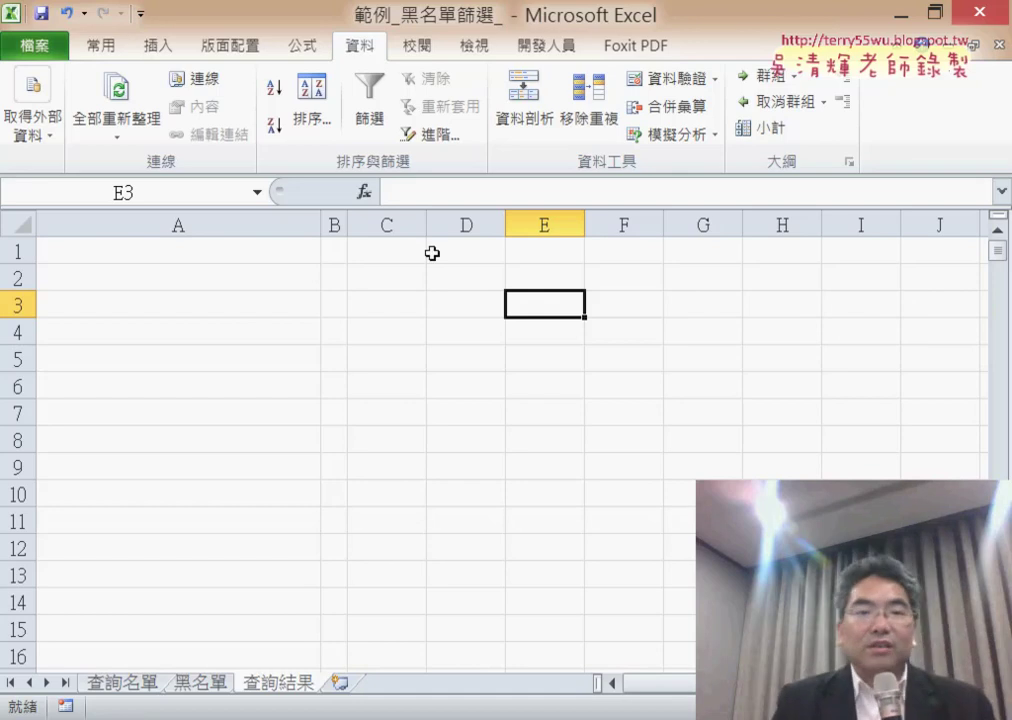
Record macro 黑名單 capturing a switch to 查詢名單, stop recording, then select E2
{"action": "left_click", "coordinate": [543, 44]}
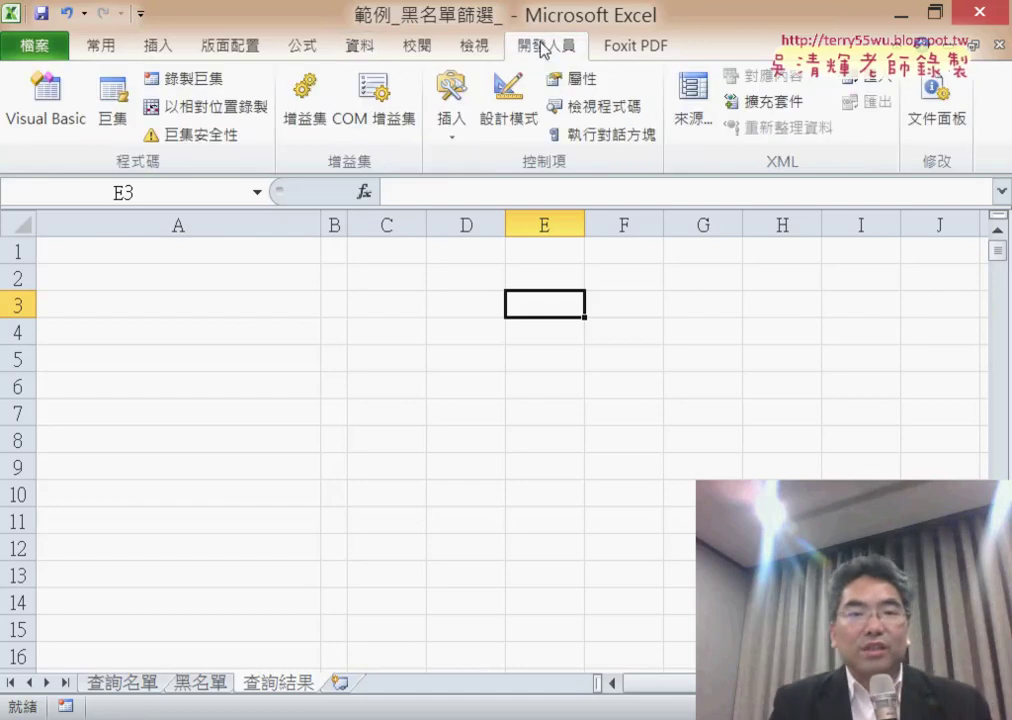
{"action": "left_click", "coordinate": [209, 86]}
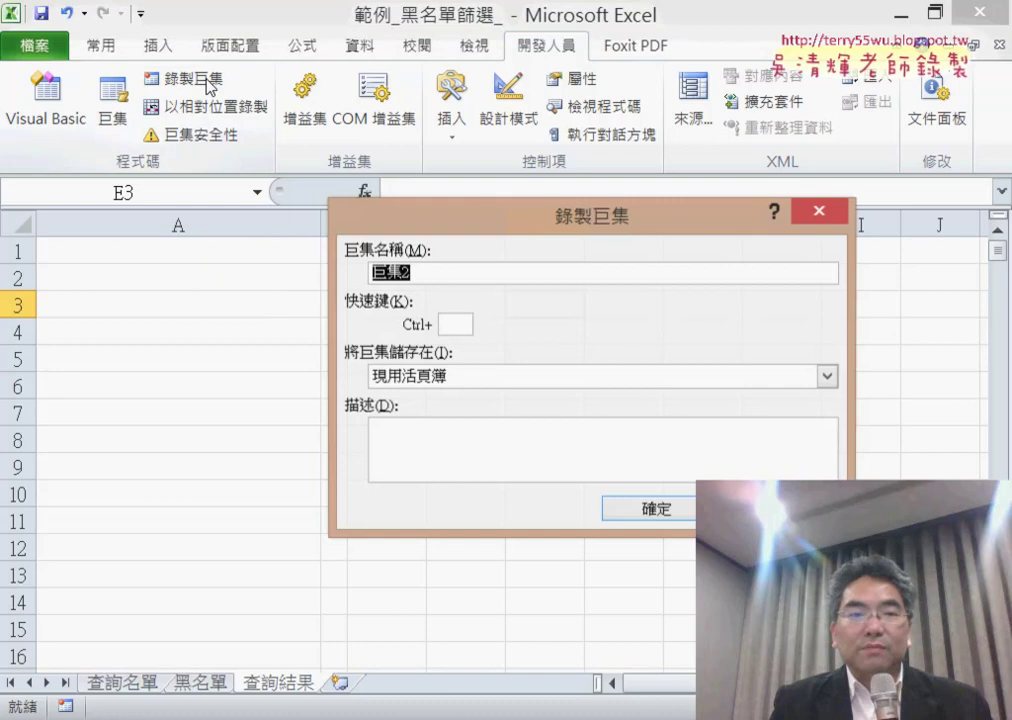
{"action": "right_click", "coordinate": [436, 273]}
{"action": "left_click", "coordinate": [460, 342]}
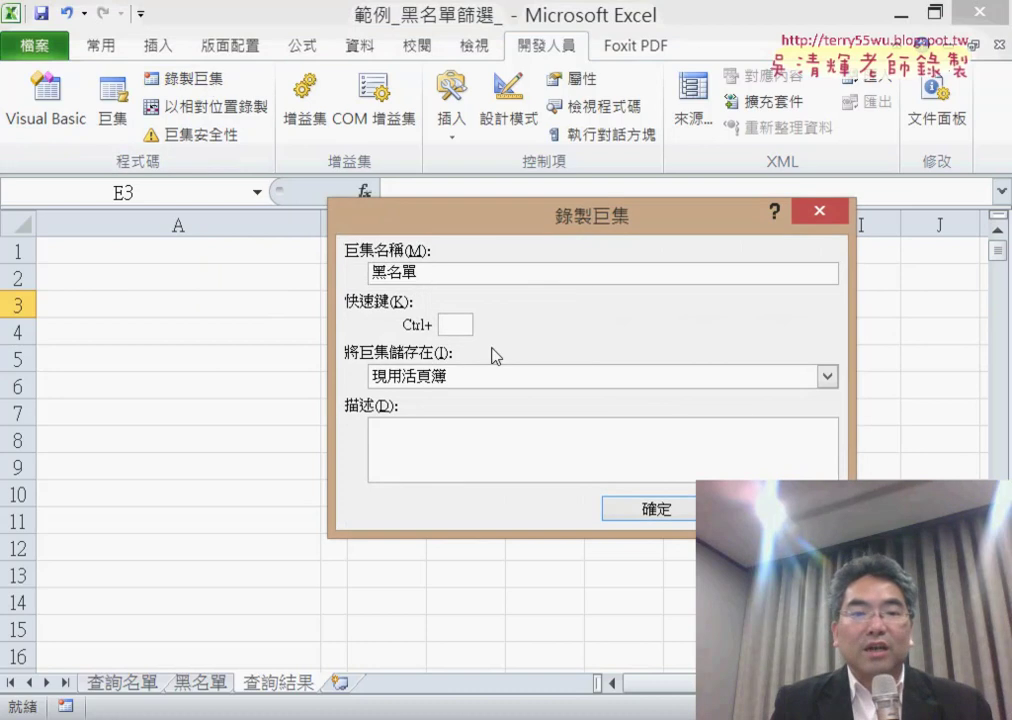
{"action": "left_click", "coordinate": [658, 512]}
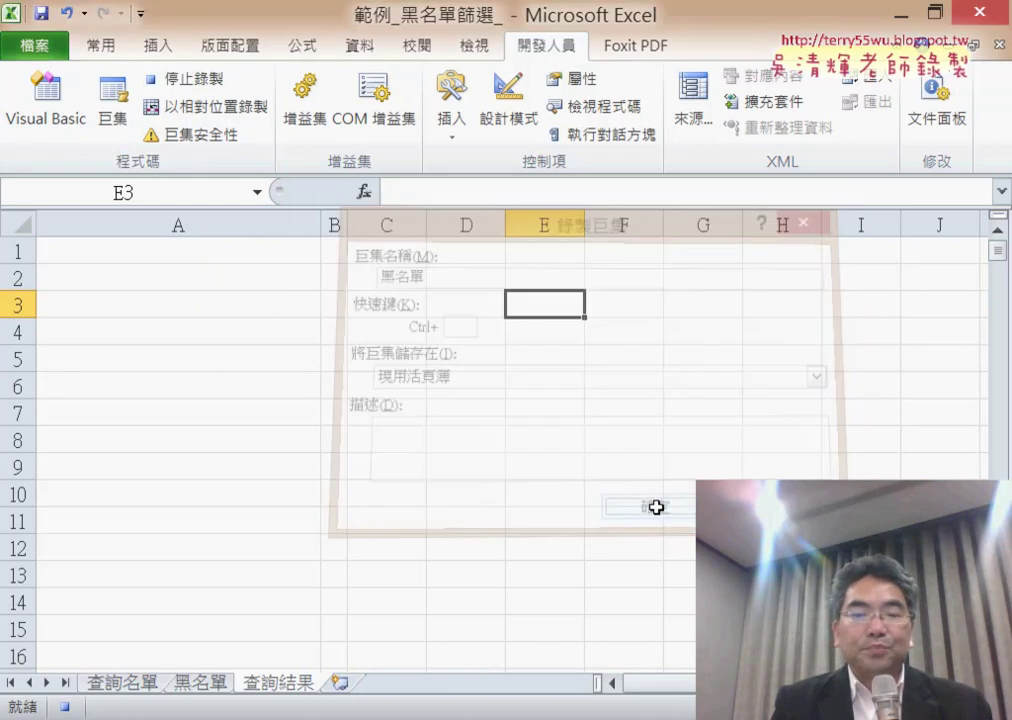
{"action": "left_click", "coordinate": [118, 686]}
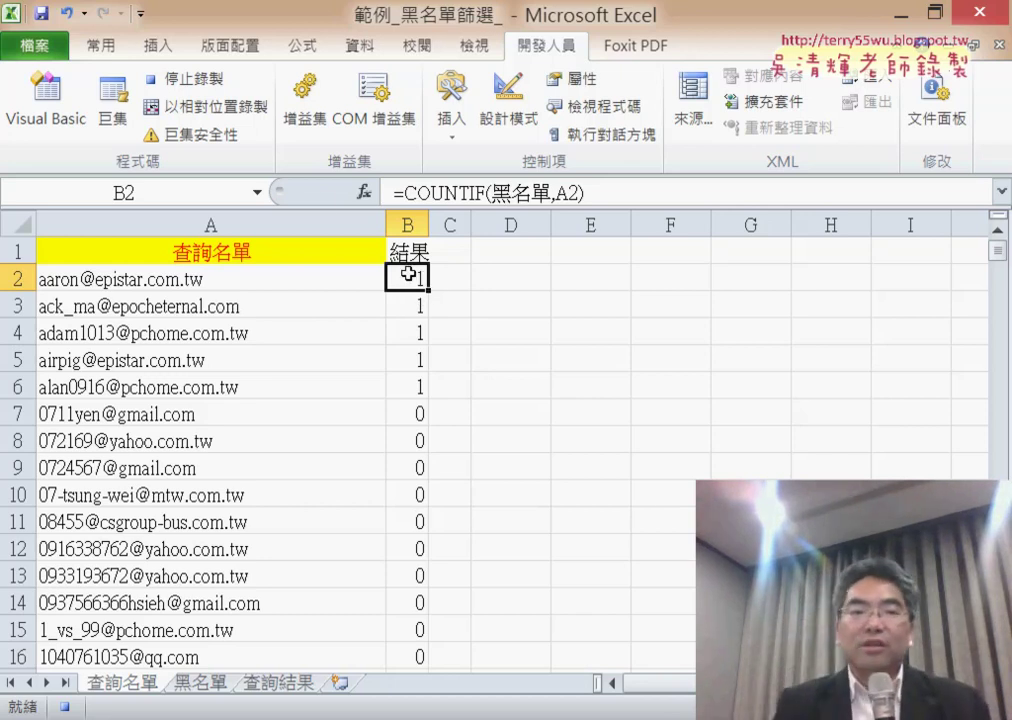
{"action": "left_click", "coordinate": [192, 88]}
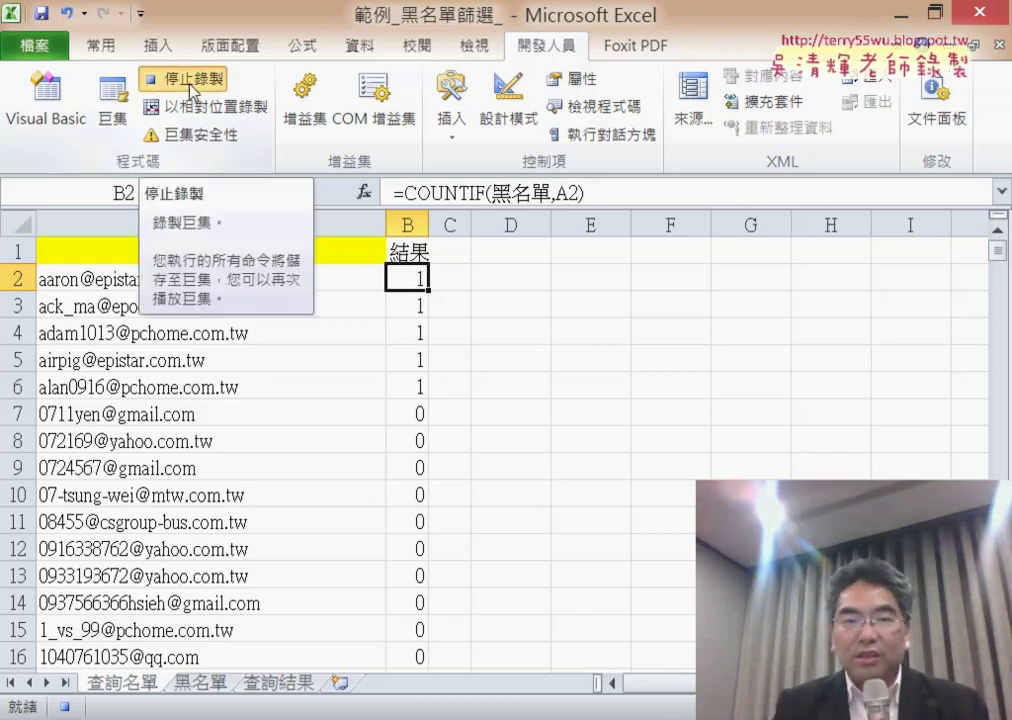
{"action": "left_click", "coordinate": [570, 278]}
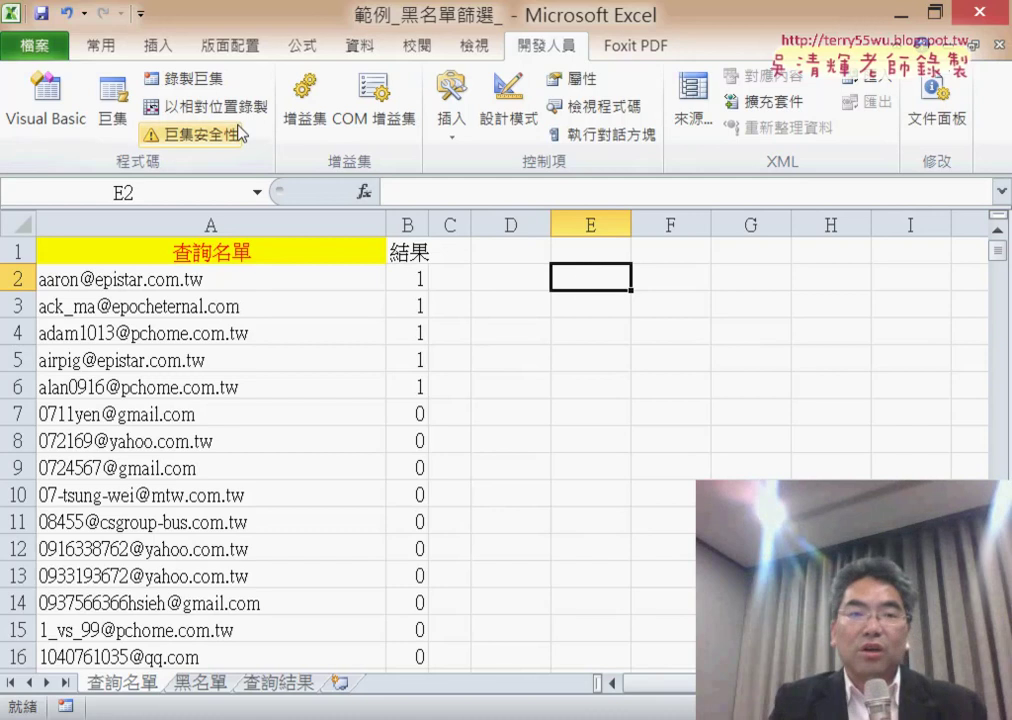
Cancel the Record Macro dialog and go to the empty 查詢結果 sheet
{"action": "left_click", "coordinate": [182, 78]}
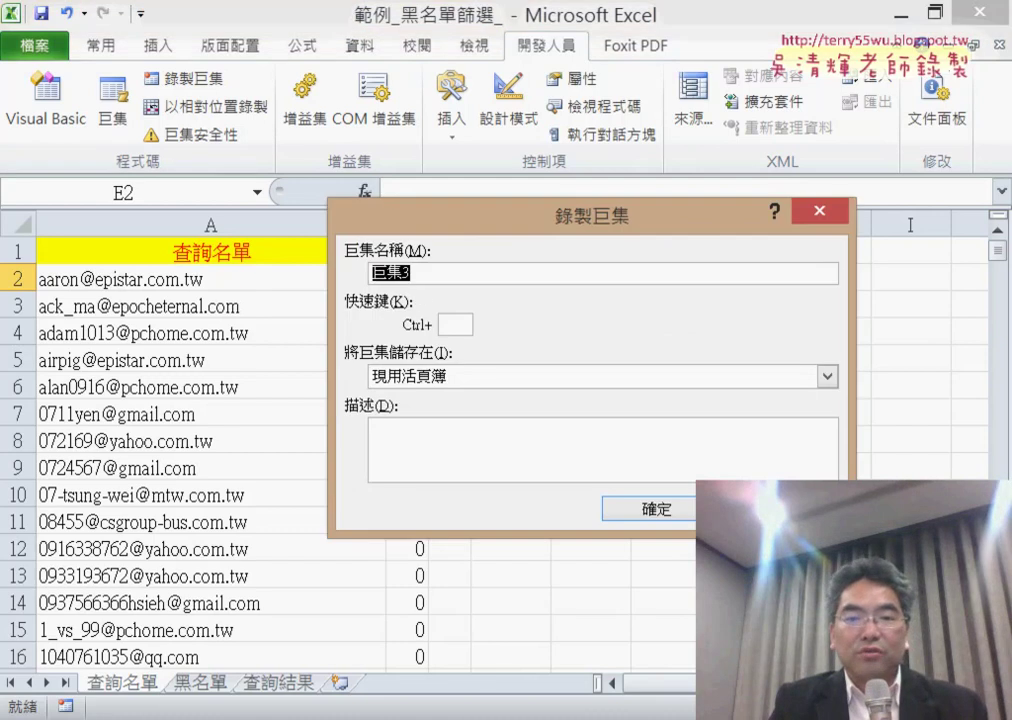
{"action": "key", "text": "Return"}
{"action": "left_click", "coordinate": [279, 681]}
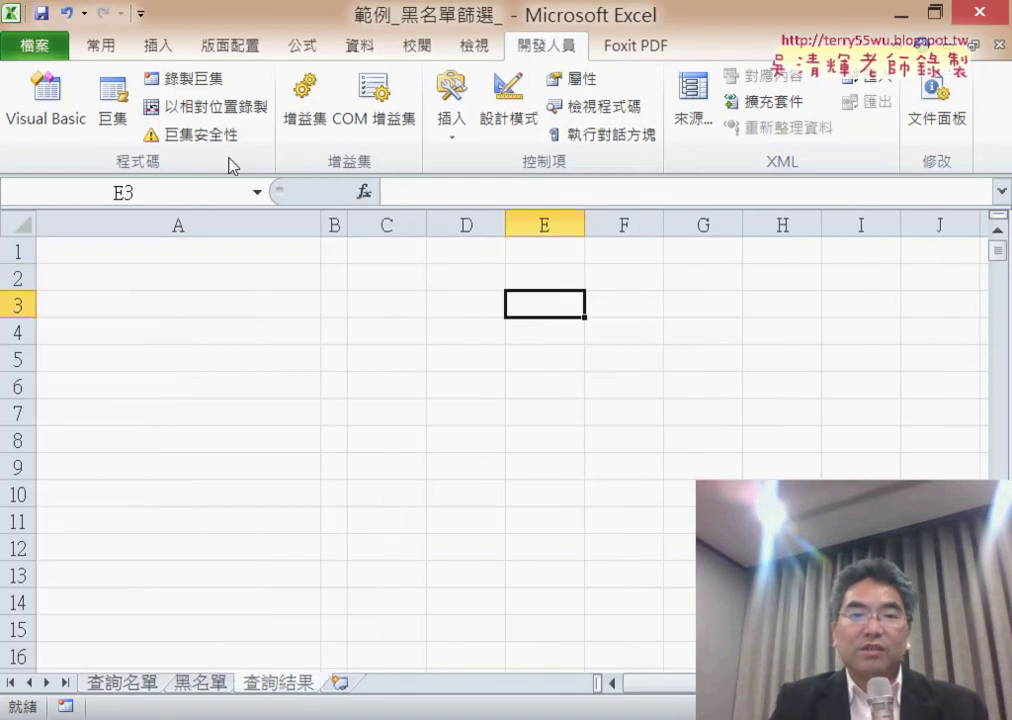
Start recording a macro named 黑名單 again, replacing the existing one
{"action": "left_click", "coordinate": [182, 78]}
{"action": "right_click", "coordinate": [425, 279]}
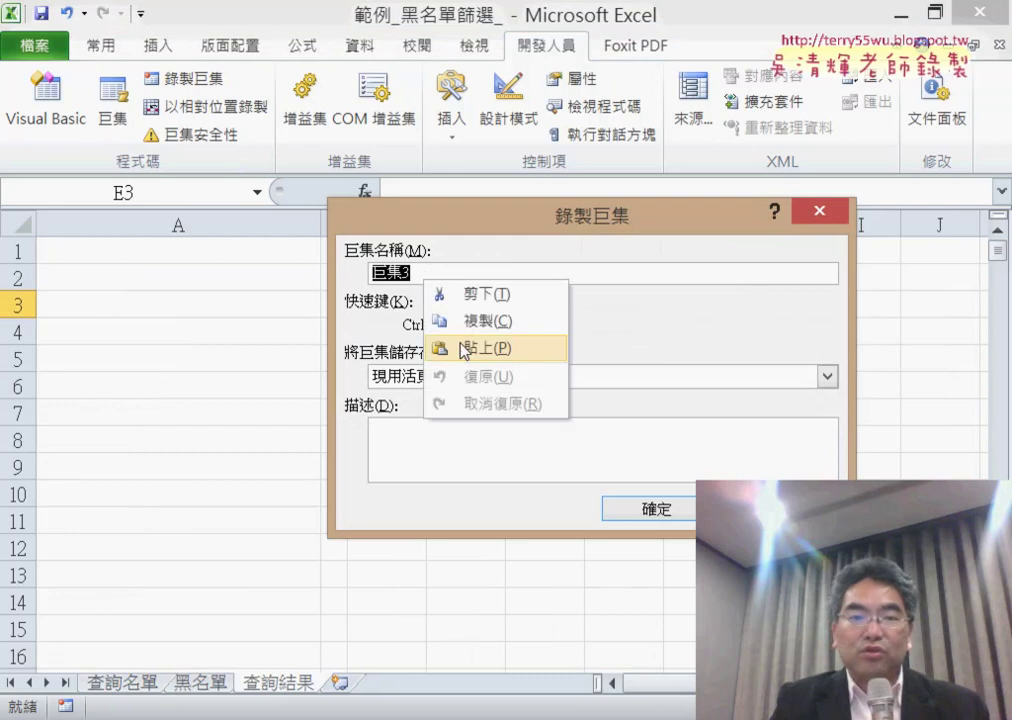
{"action": "left_click", "coordinate": [463, 350]}
{"action": "left_click", "coordinate": [612, 506]}
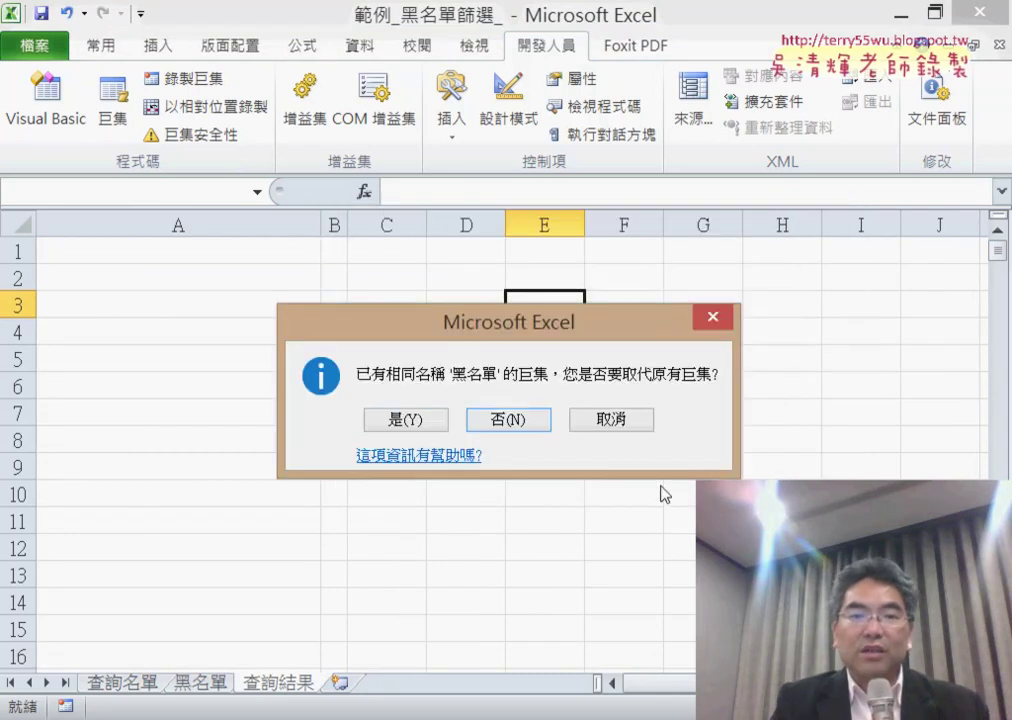
{"action": "left_click", "coordinate": [416, 421]}
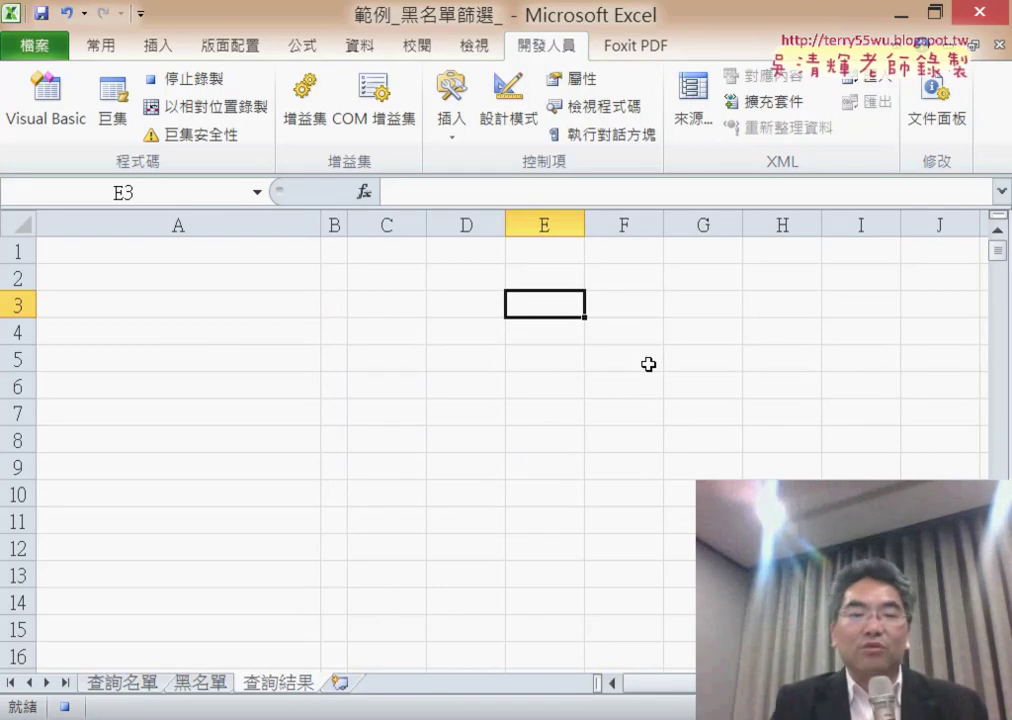
On 查詢名單, re-enter =COUNTIF(黑名單,A2) in B2, fill it down column B, then select B1
{"action": "left_click", "coordinate": [124, 684]}
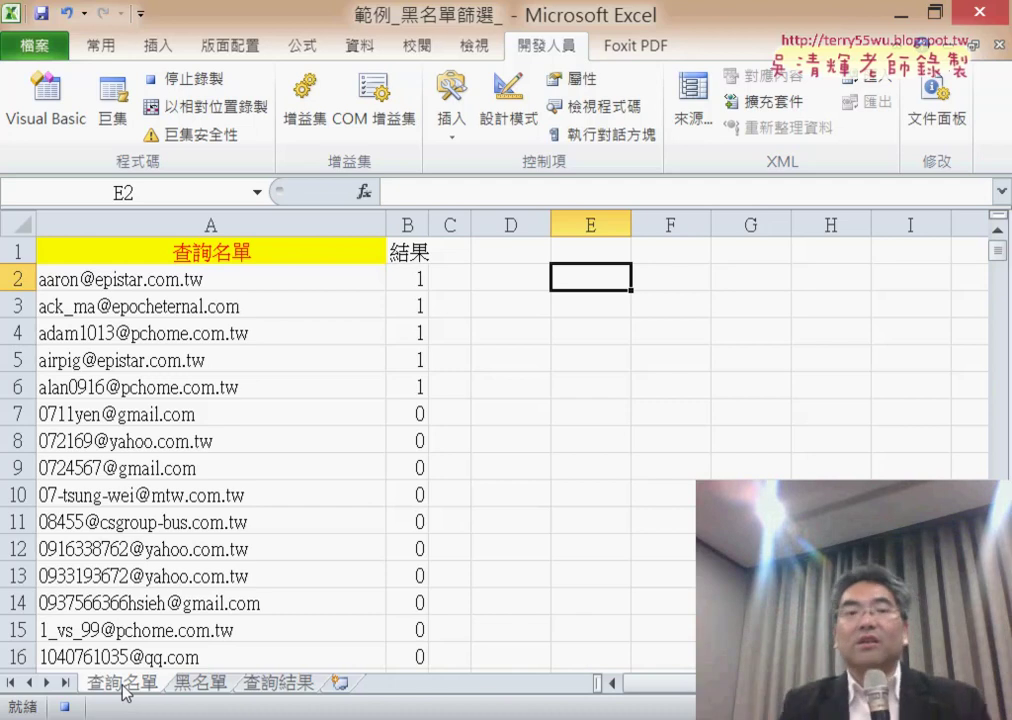
{"action": "left_click", "coordinate": [413, 279]}
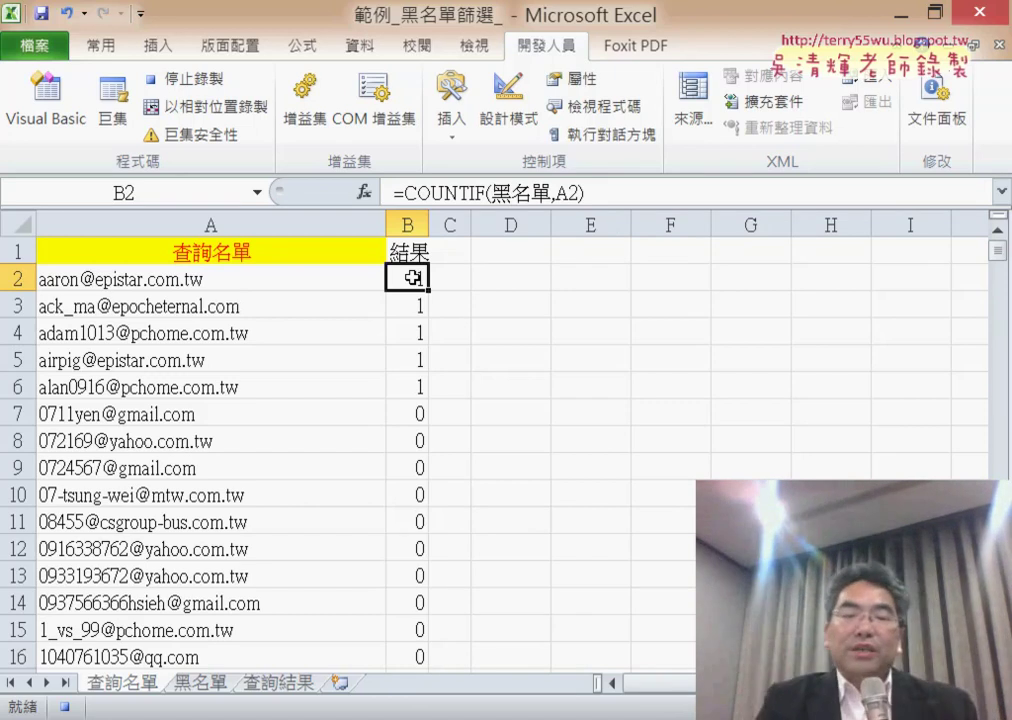
{"action": "left_click", "coordinate": [444, 194]}
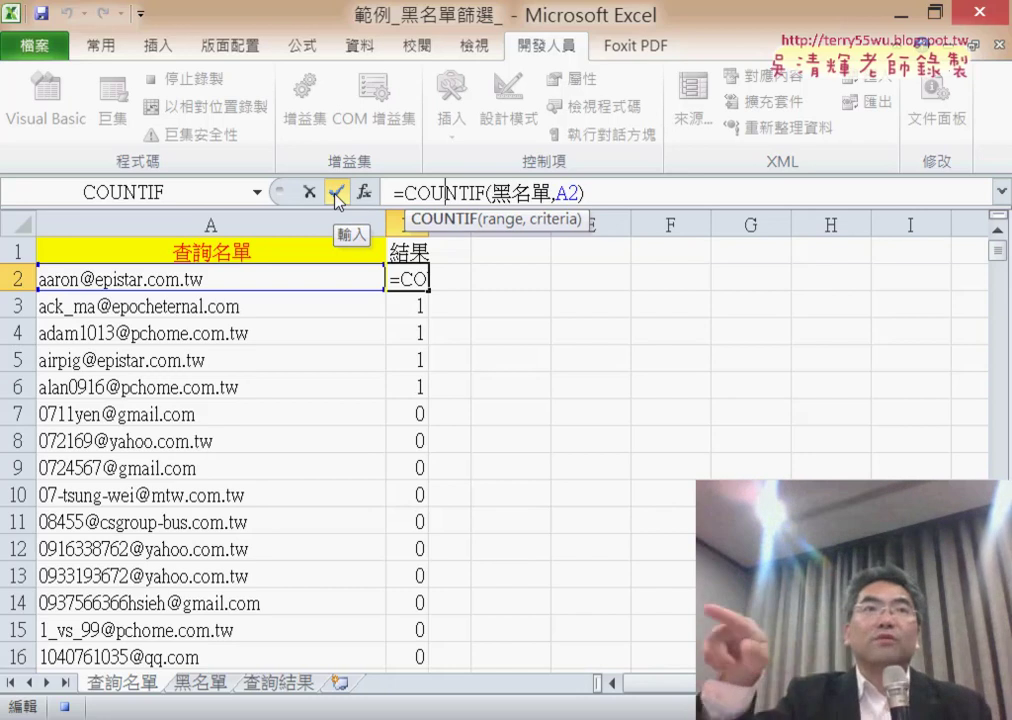
{"action": "left_click", "coordinate": [337, 200]}
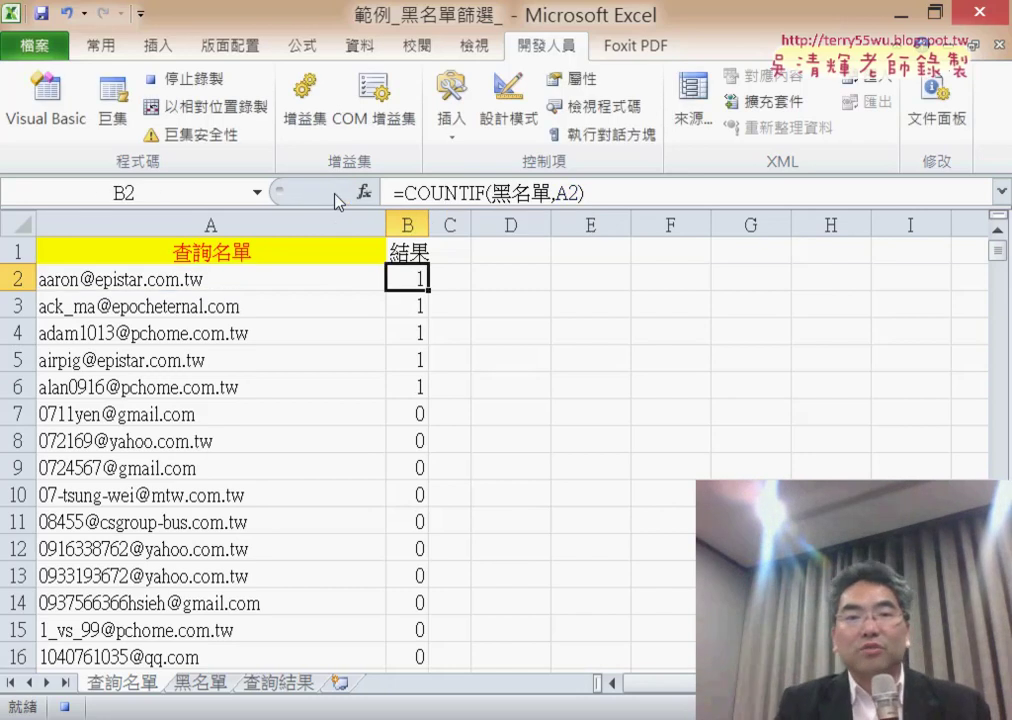
{"action": "double_click", "coordinate": [427, 287]}
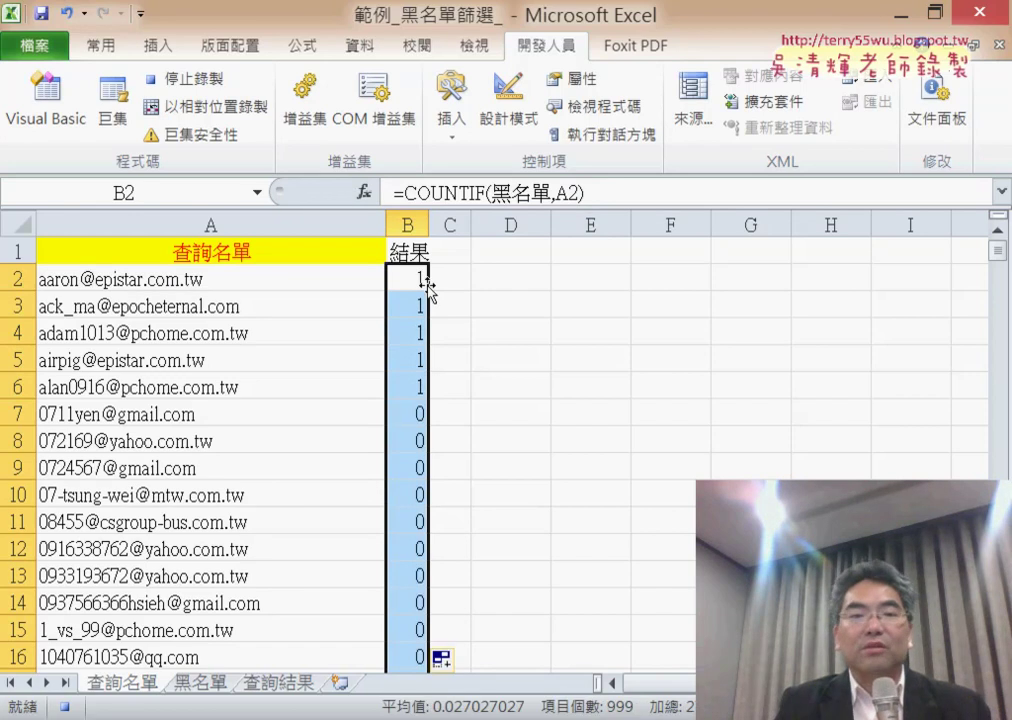
{"action": "left_click", "coordinate": [412, 254]}
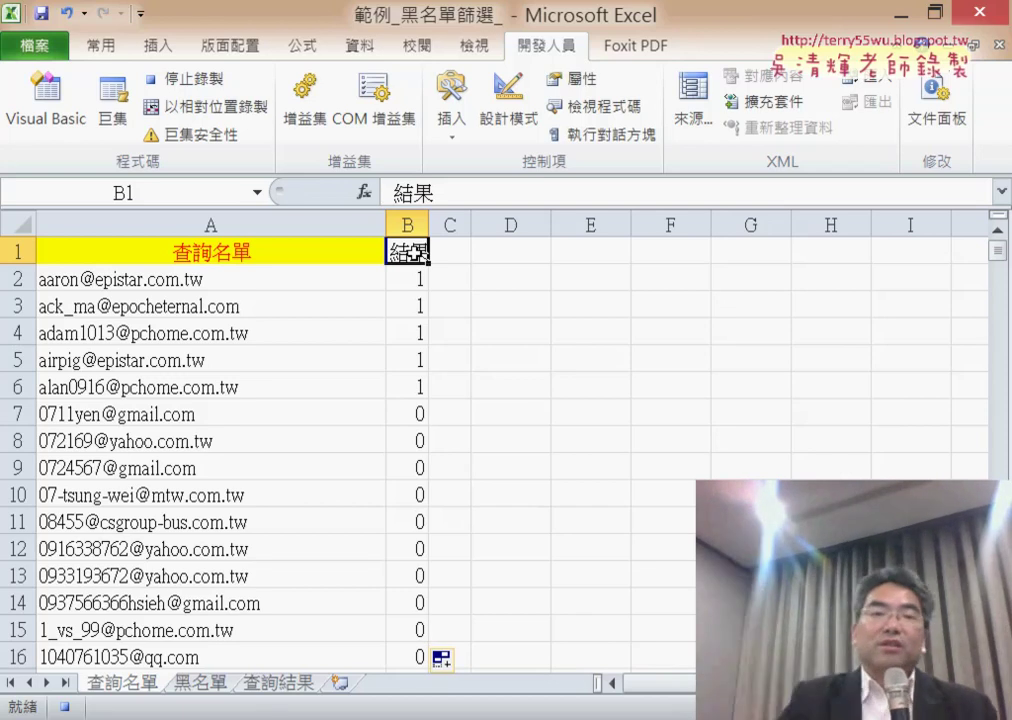
Turn on filtering and show only rows where 結果 equals 1
{"action": "left_click", "coordinate": [359, 45]}
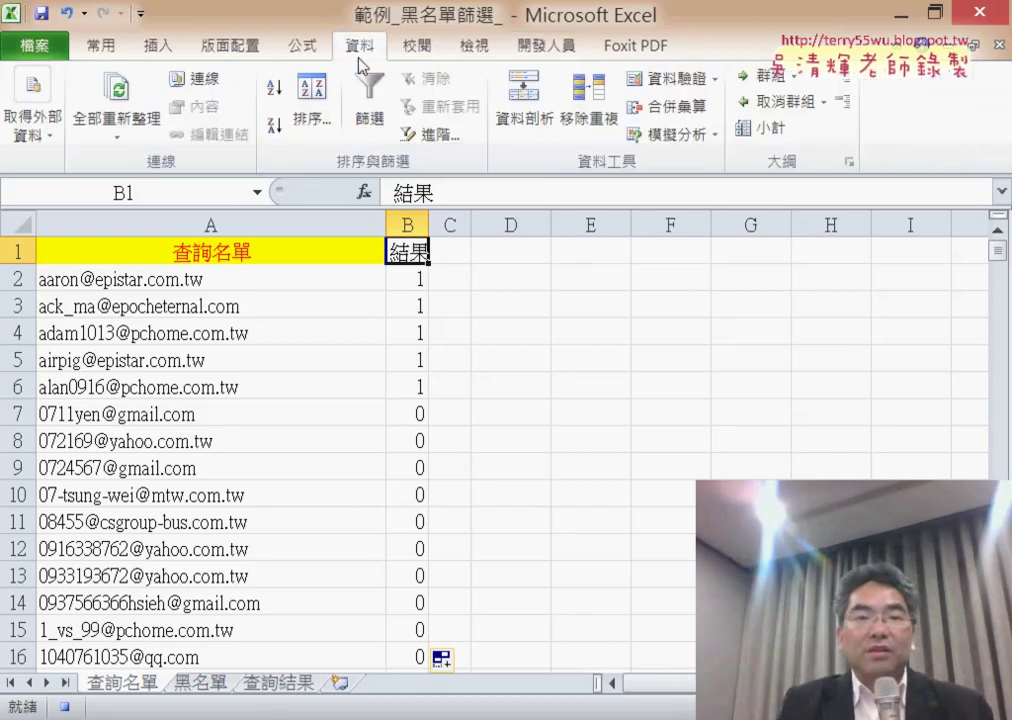
{"action": "left_click", "coordinate": [368, 110]}
{"action": "left_click", "coordinate": [417, 253]}
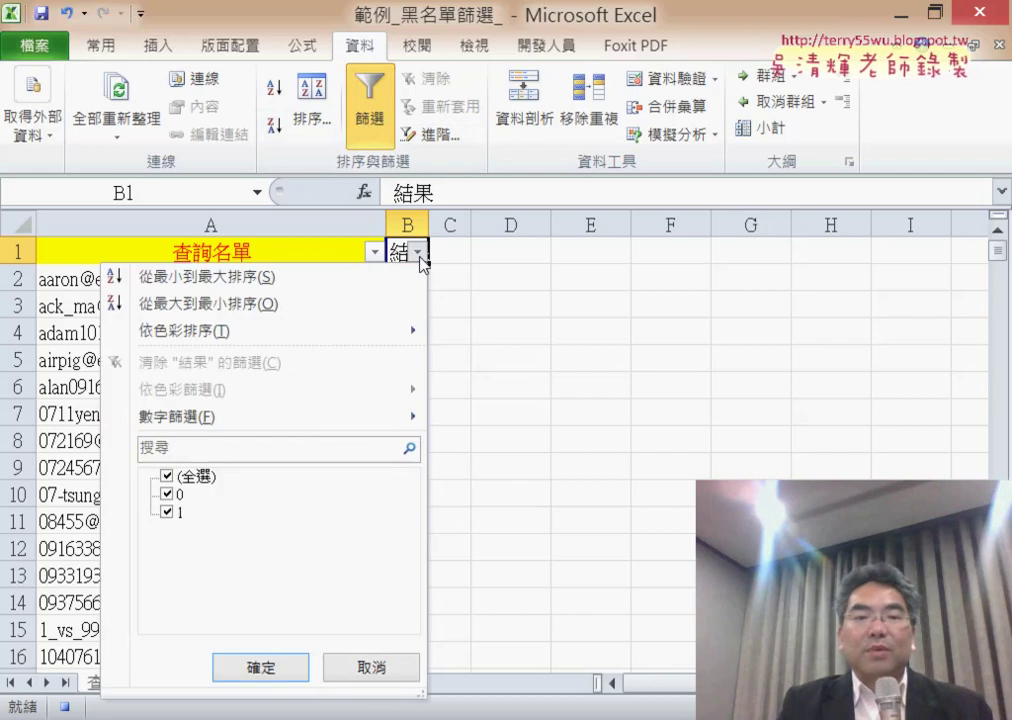
{"action": "left_click", "coordinate": [167, 493]}
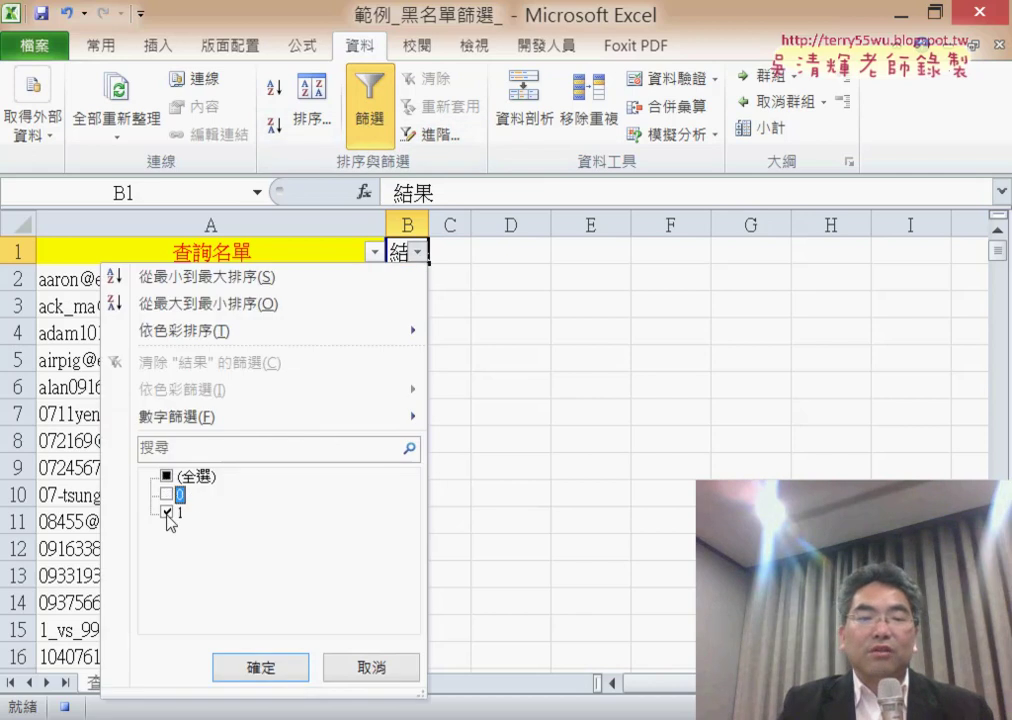
{"action": "left_click", "coordinate": [288, 670]}
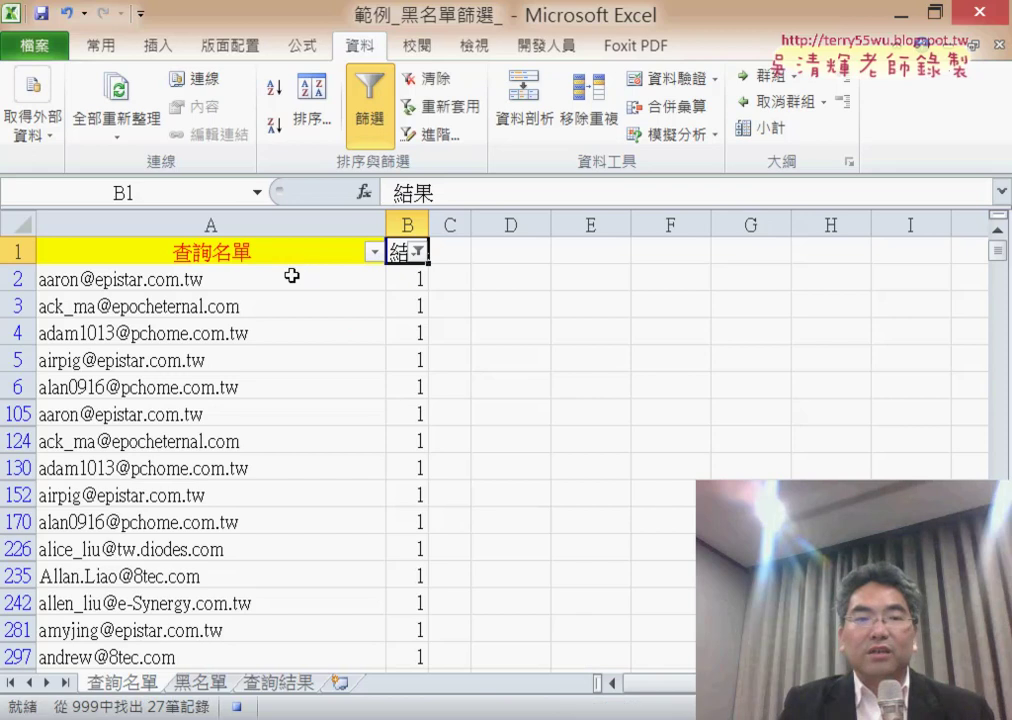
Copy the visible emails from A2 downward and go to the 查詢結果 sheet
{"action": "left_click", "coordinate": [291, 276]}
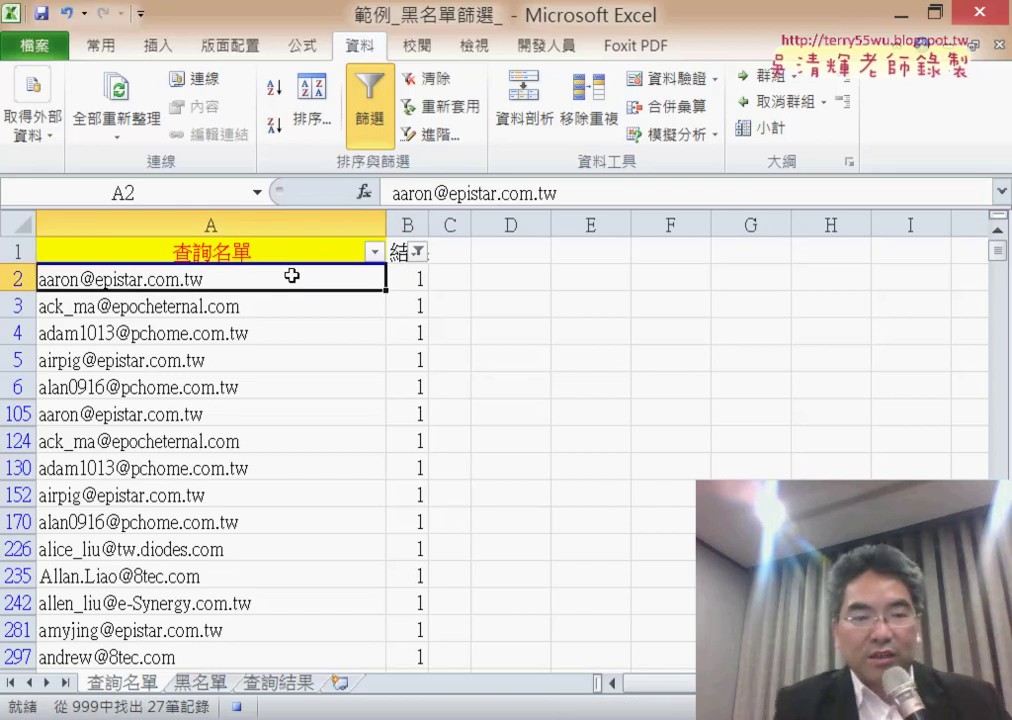
{"action": "key", "text": "ctrl+shift+Down"}
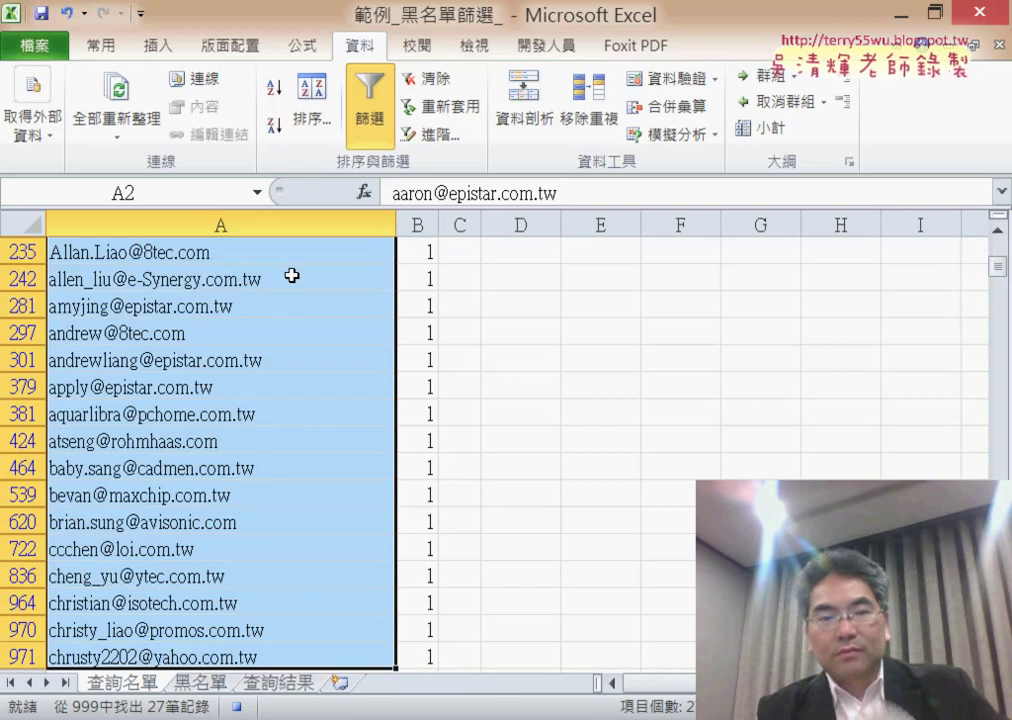
{"action": "key", "text": "ctrl+c"}
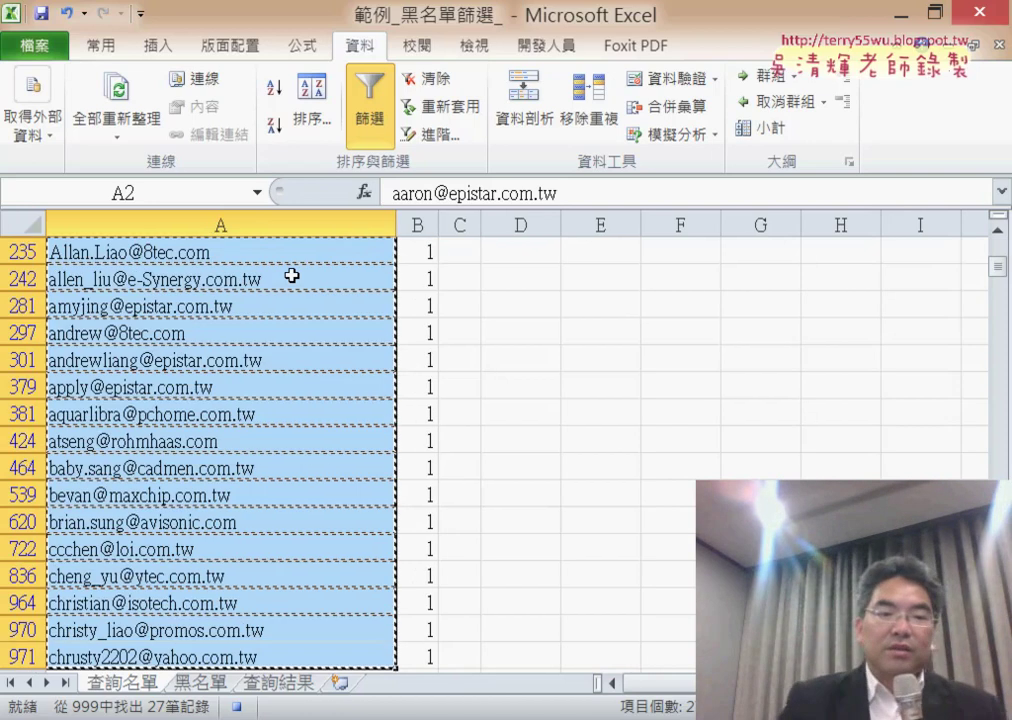
{"action": "left_click", "coordinate": [289, 686]}
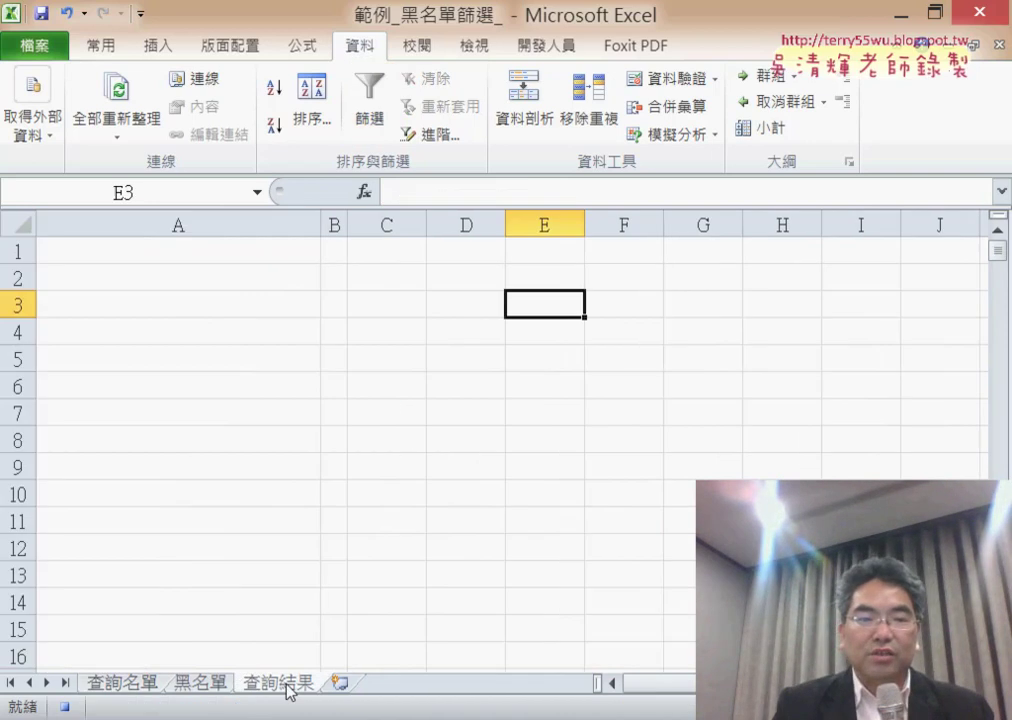
Paste the copied emails at A1 of 查詢結果 and stop the macro recording
{"action": "left_click", "coordinate": [216, 257]}
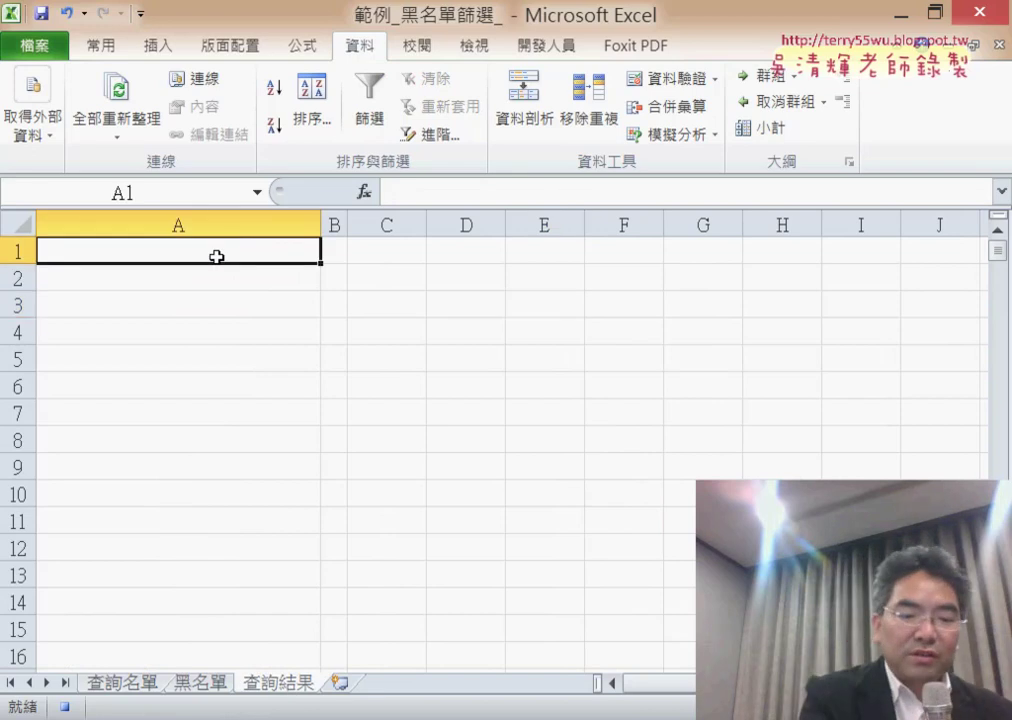
{"action": "key", "text": "ctrl+v"}
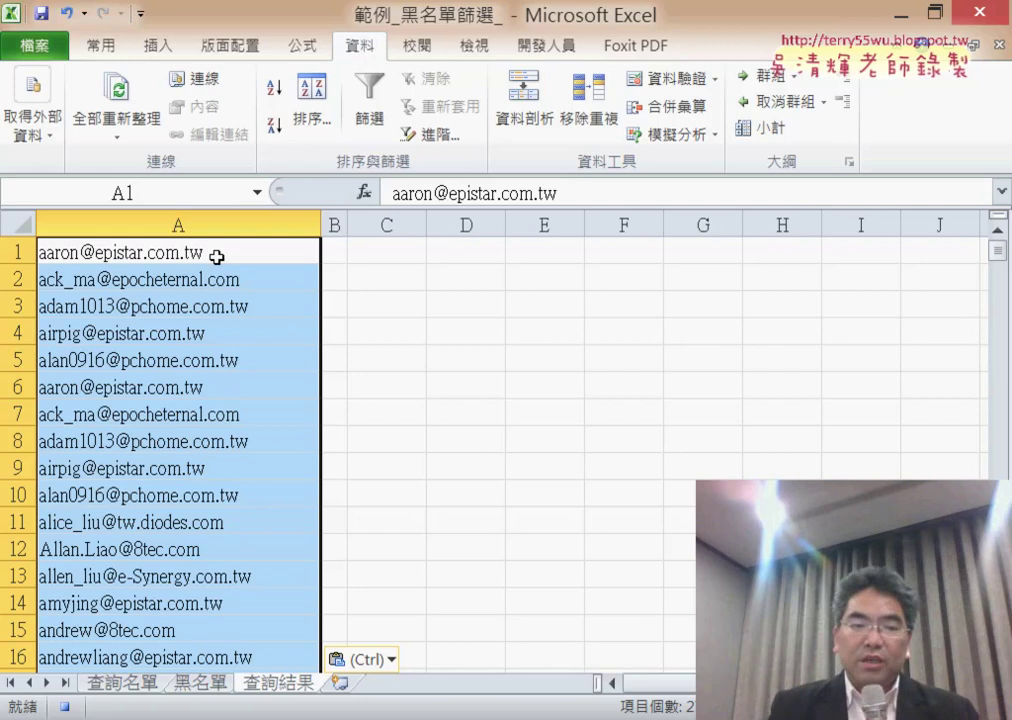
{"action": "left_click", "coordinate": [545, 45]}
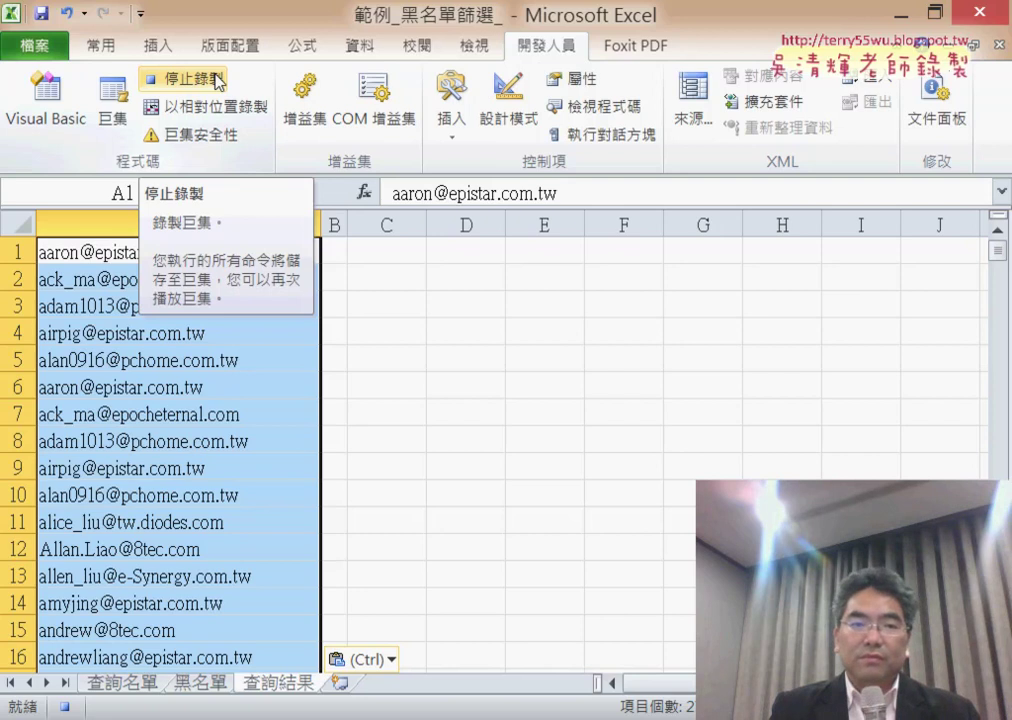
{"action": "left_click", "coordinate": [218, 82]}
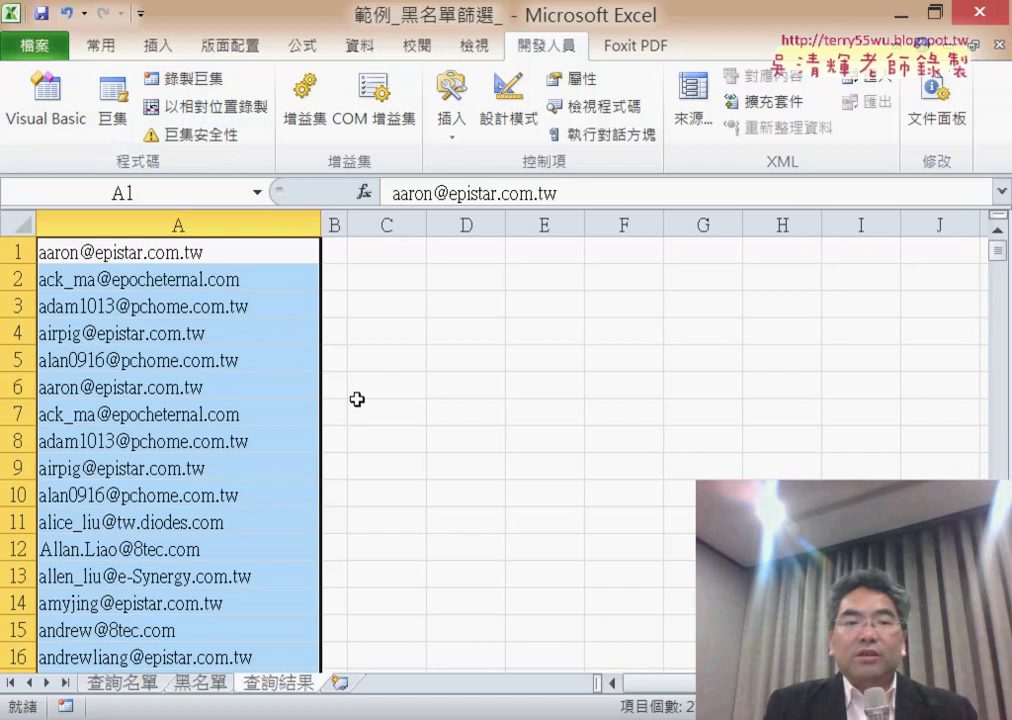
Record macro 清除 that selects the emails from A1 downward and deletes them
{"action": "left_click", "coordinate": [551, 310]}
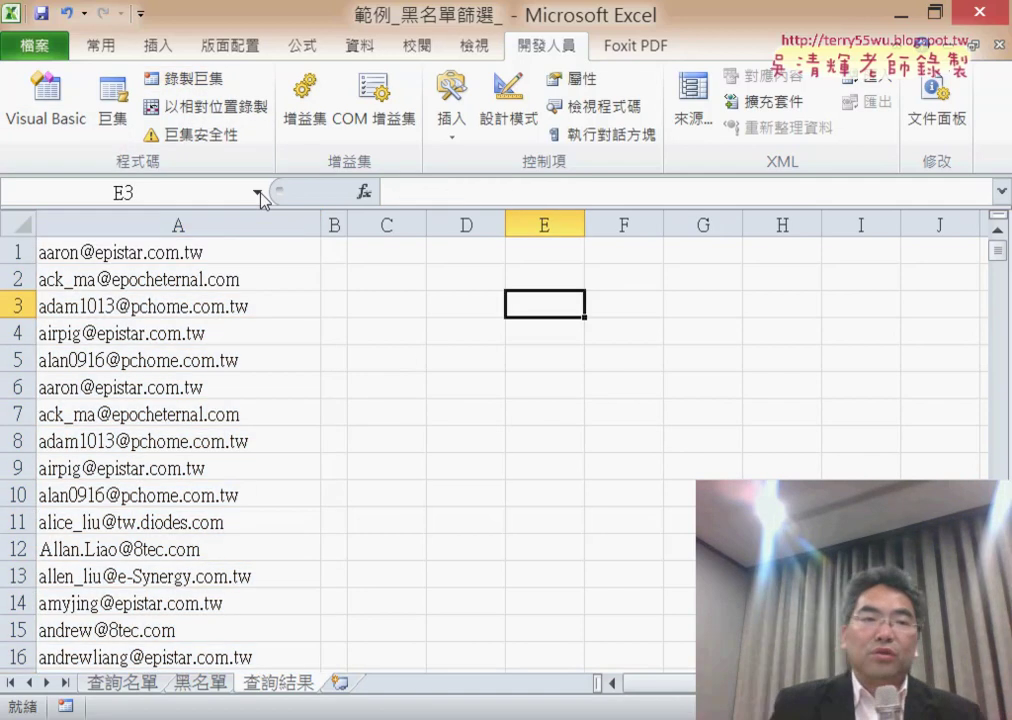
{"action": "left_click", "coordinate": [178, 78]}
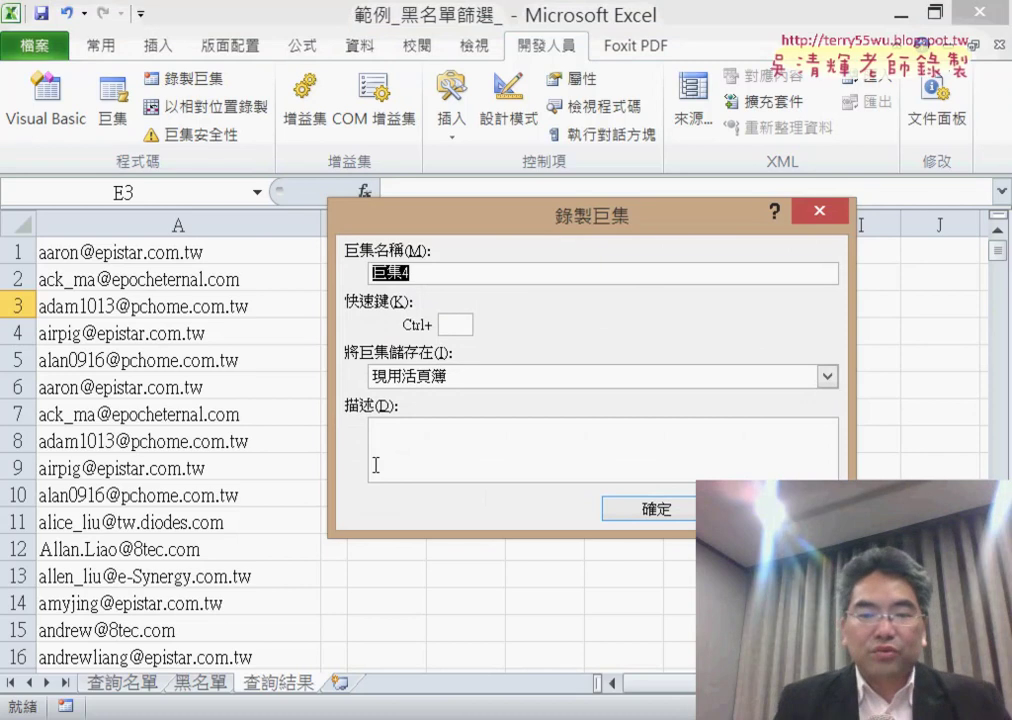
{"action": "type", "text": "清"}
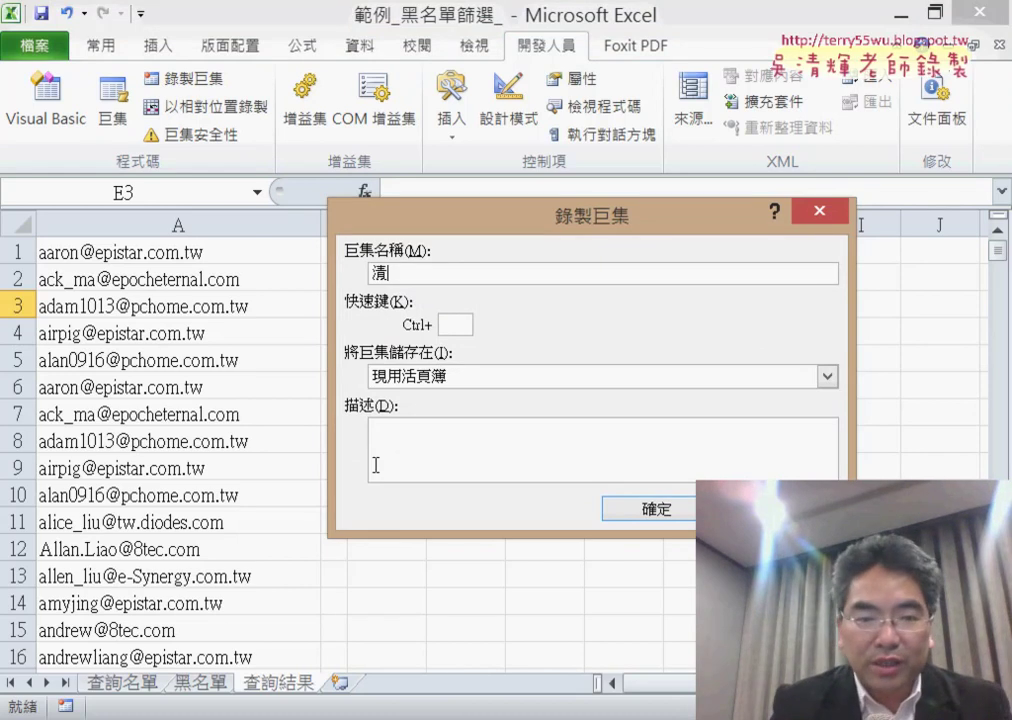
{"action": "type", "text": "ㄔㄨ"}
{"action": "key", "text": "Return"}
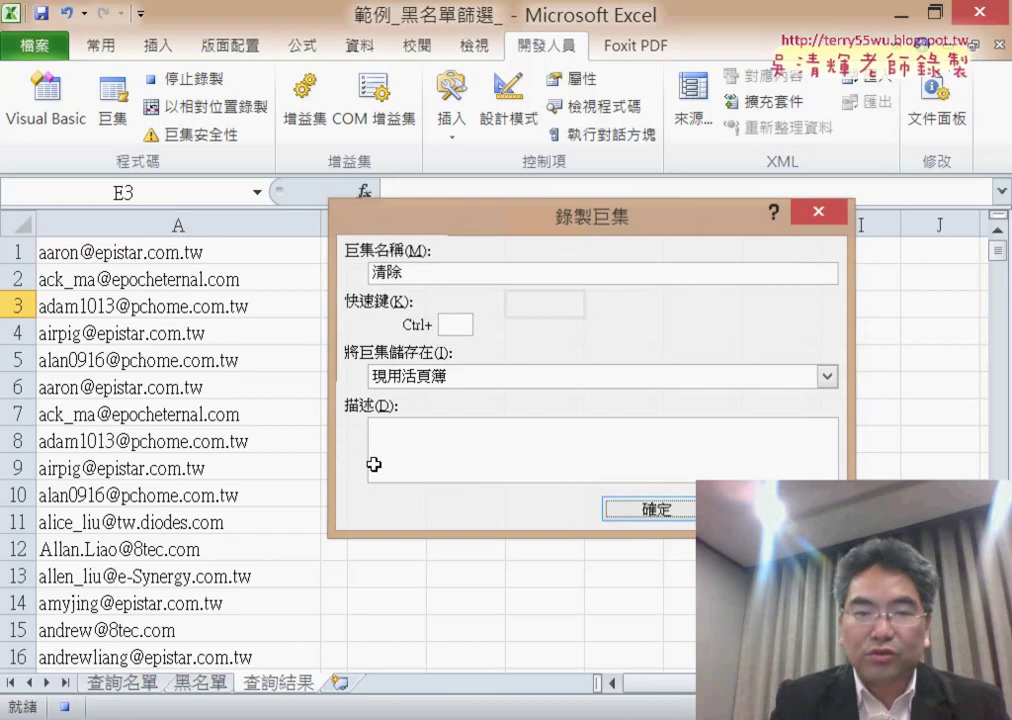
{"action": "left_click", "coordinate": [220, 252]}
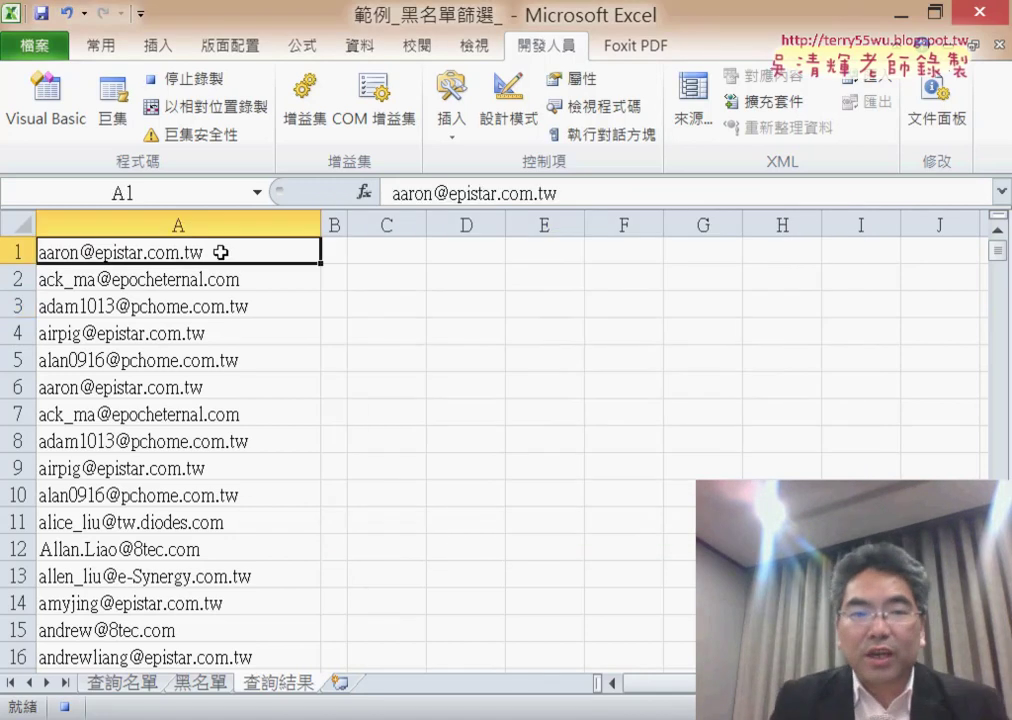
{"action": "key", "text": "ctrl+shift+Down"}
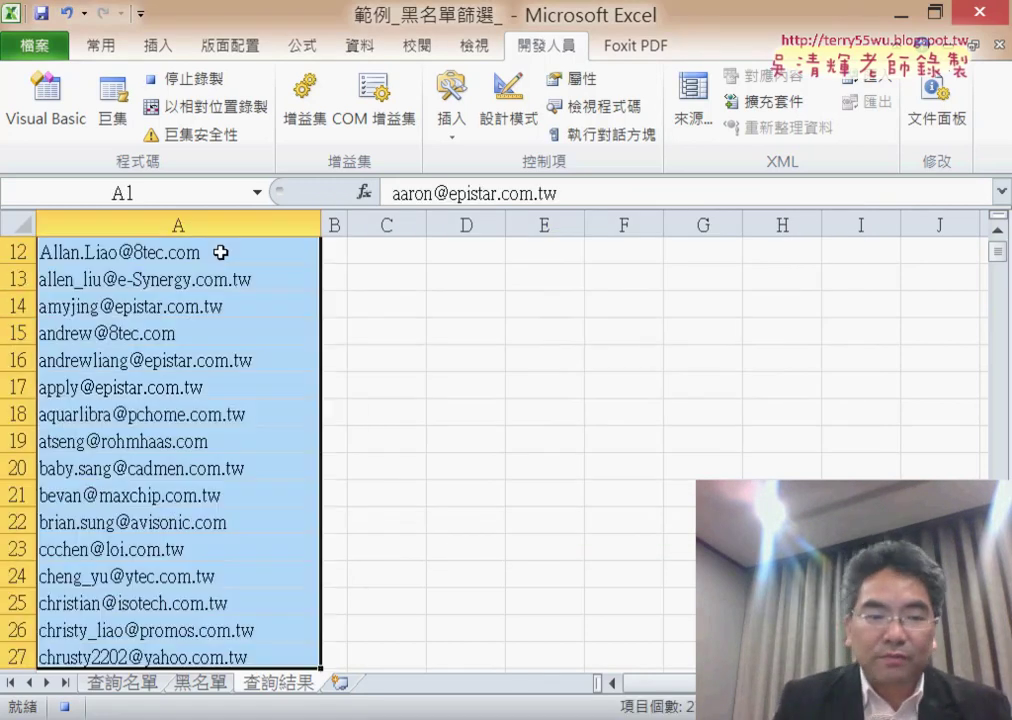
{"action": "key", "text": "Delete"}
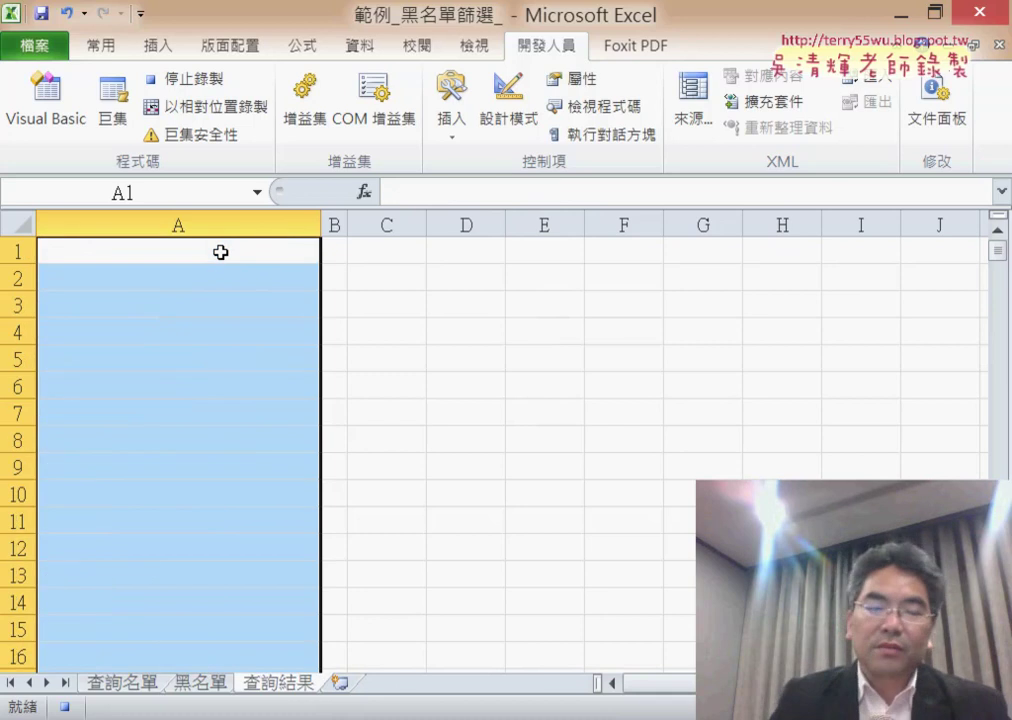
{"action": "left_click", "coordinate": [208, 80]}
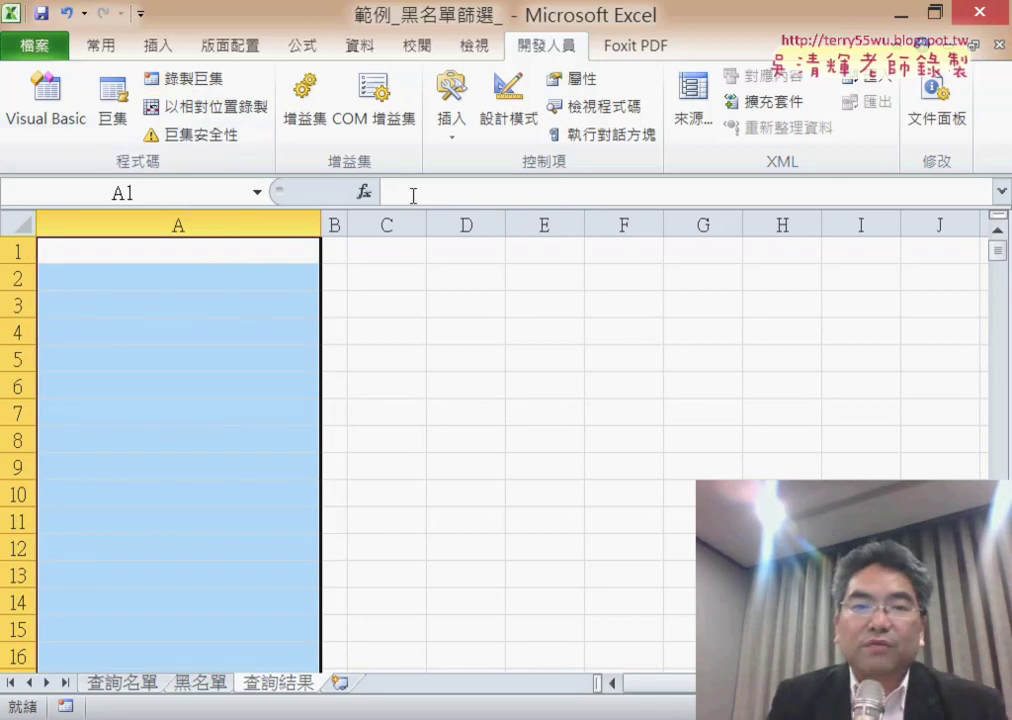
Run the Module1.黑名單 macro from the Macros list to refill 查詢結果
{"action": "left_click", "coordinate": [452, 120]}
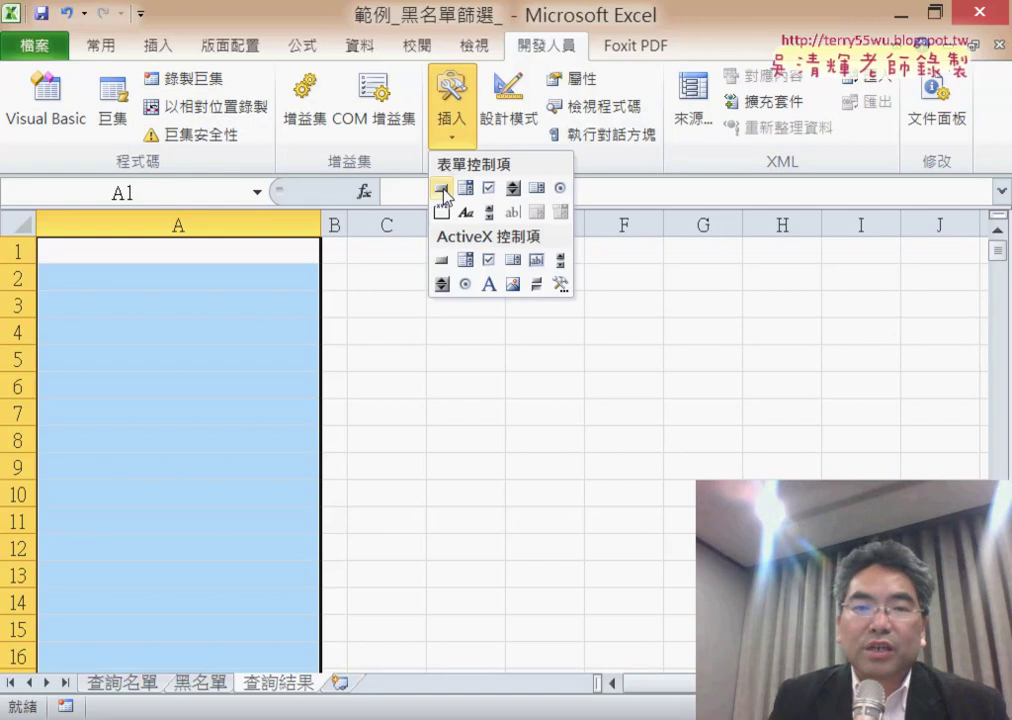
{"action": "left_click", "coordinate": [124, 122]}
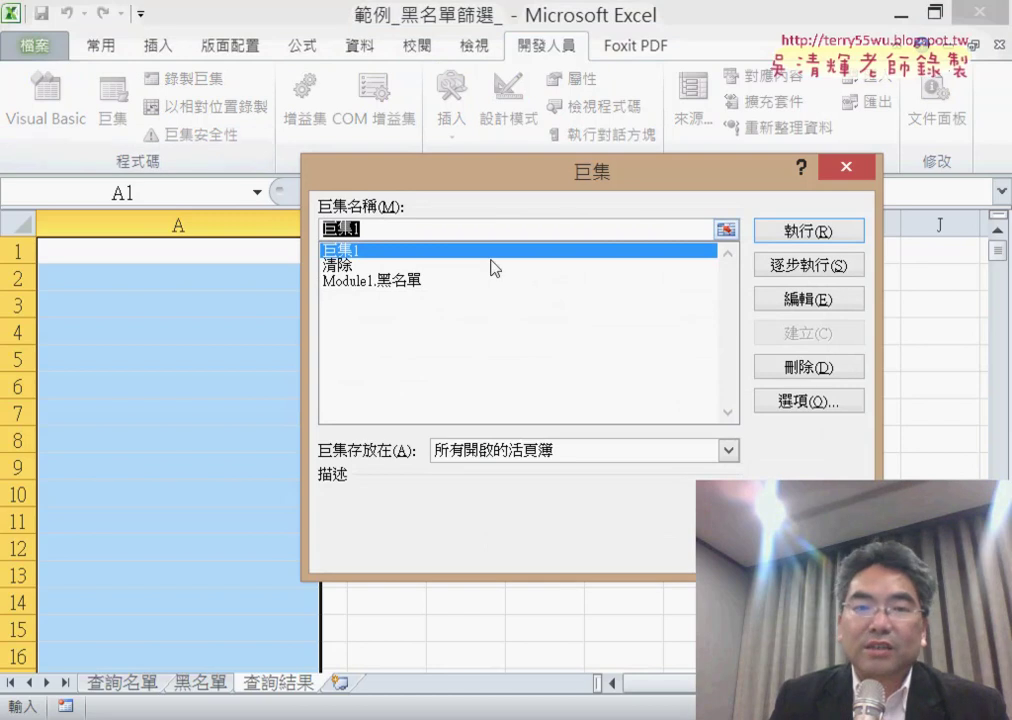
{"action": "left_click", "coordinate": [405, 282]}
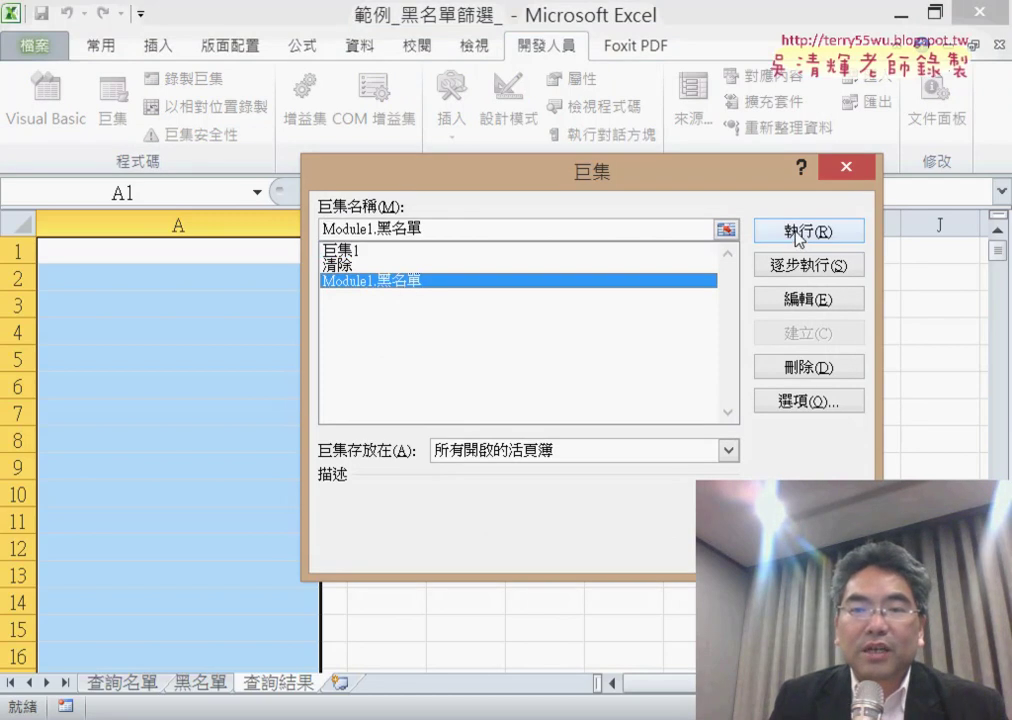
{"action": "left_click_drag", "start_coordinate": [743, 180], "coordinate": [898, 77]}
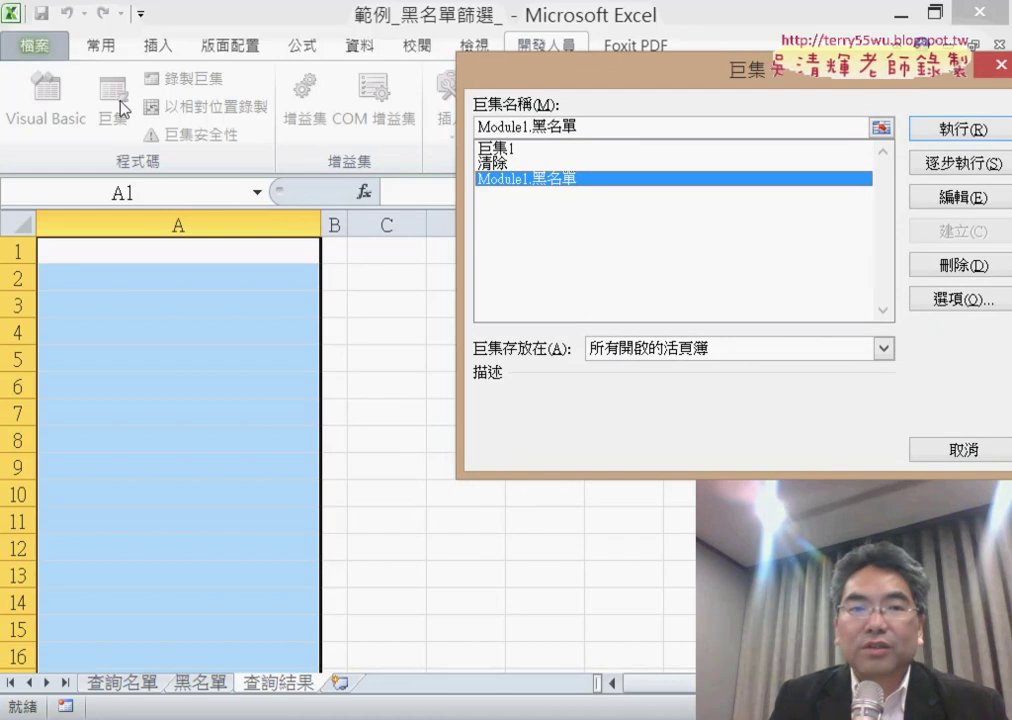
{"action": "left_click", "coordinate": [952, 129]}
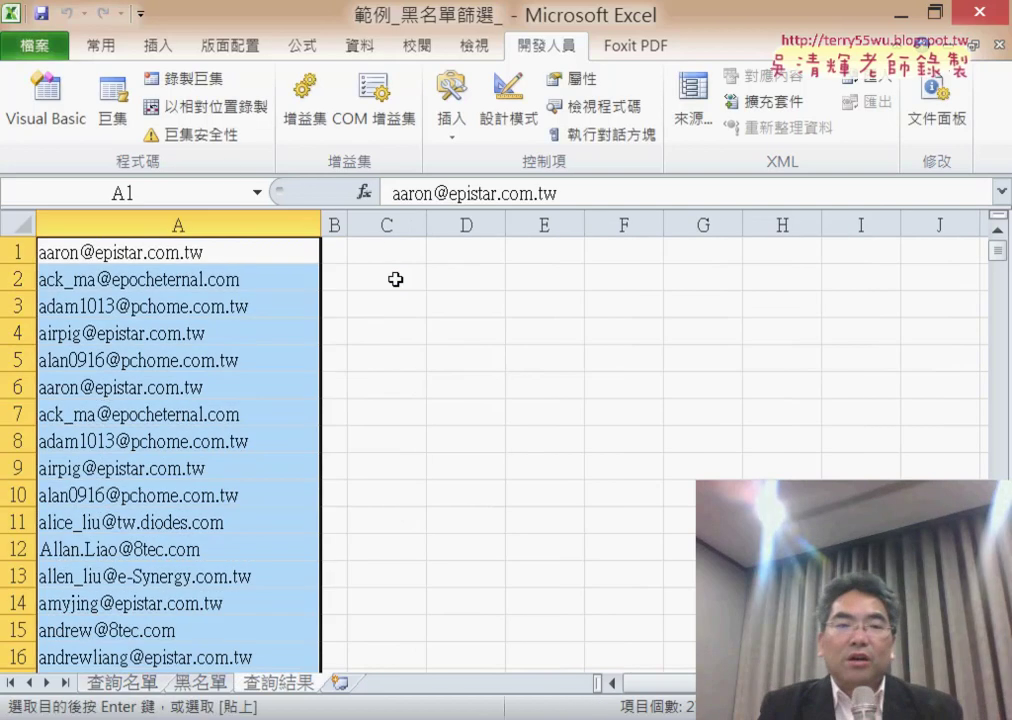
Run the 清除 macro to empty column A again
{"action": "left_click", "coordinate": [113, 105]}
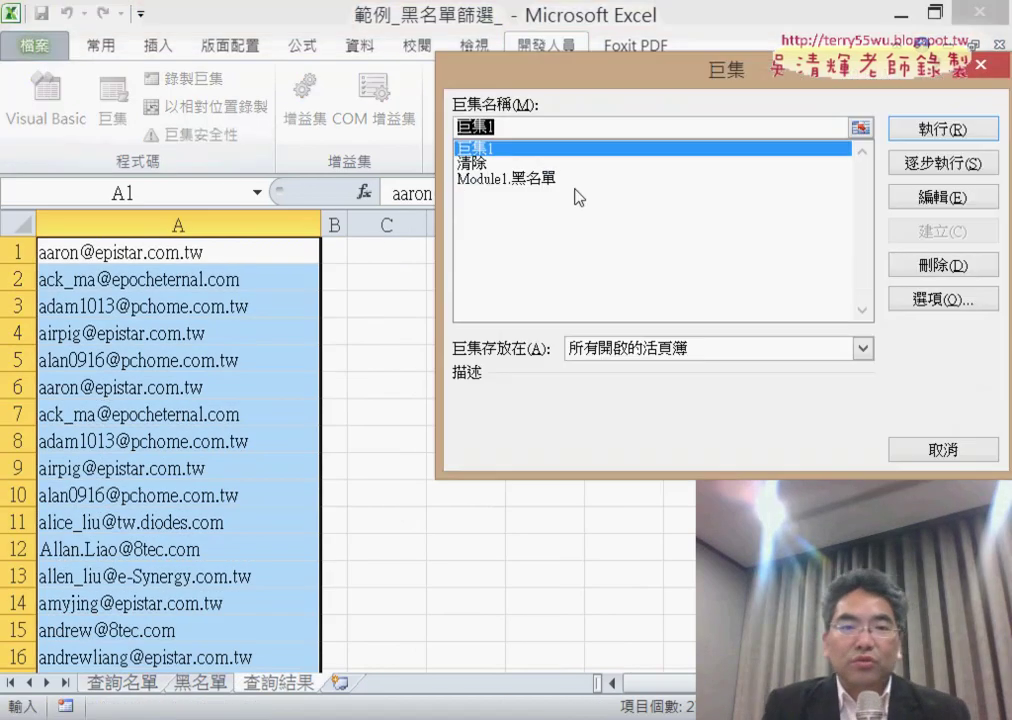
{"action": "left_click", "coordinate": [520, 163]}
{"action": "left_click", "coordinate": [943, 129]}
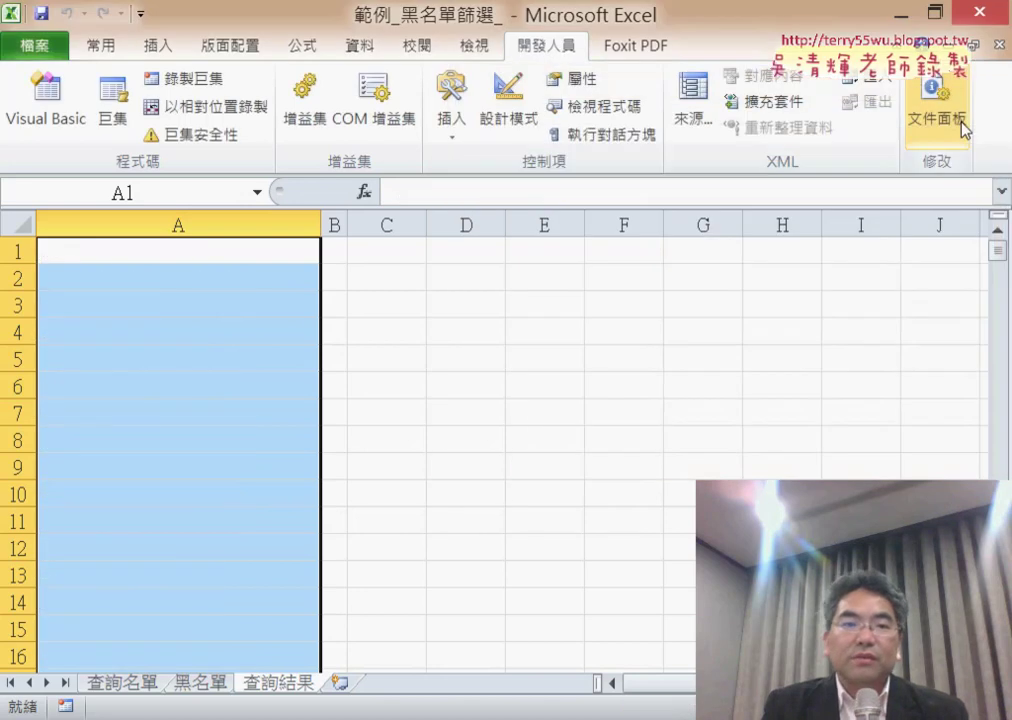
Draw a form button over C2:E3 and assign it the Module1.黑名單 macro
{"action": "left_click", "coordinate": [459, 131]}
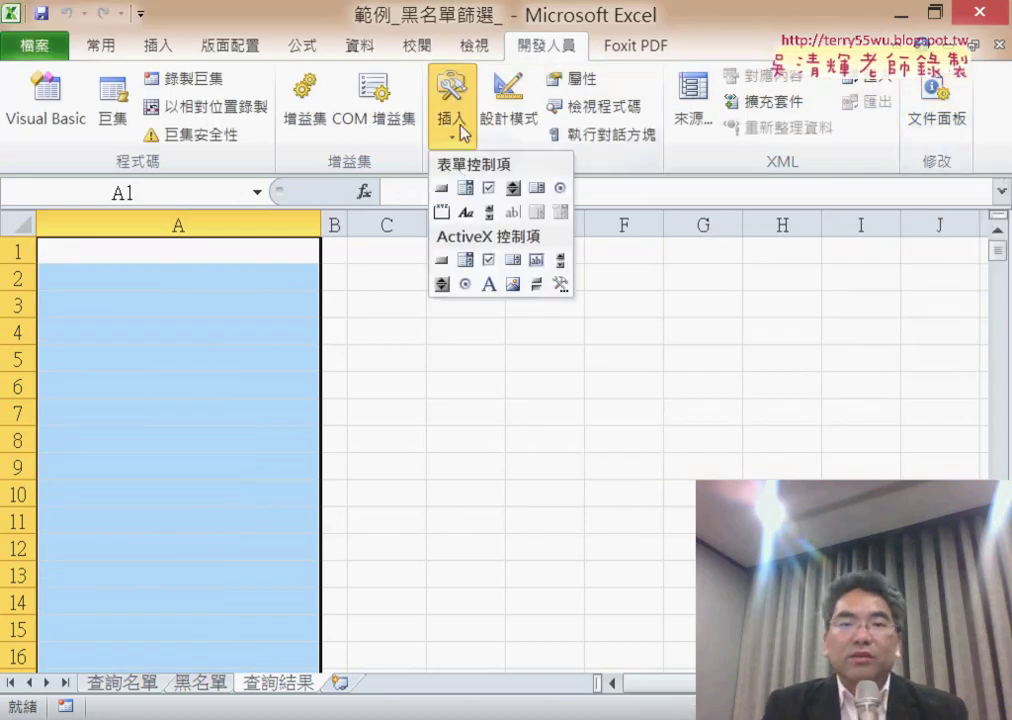
{"action": "left_click", "coordinate": [444, 185]}
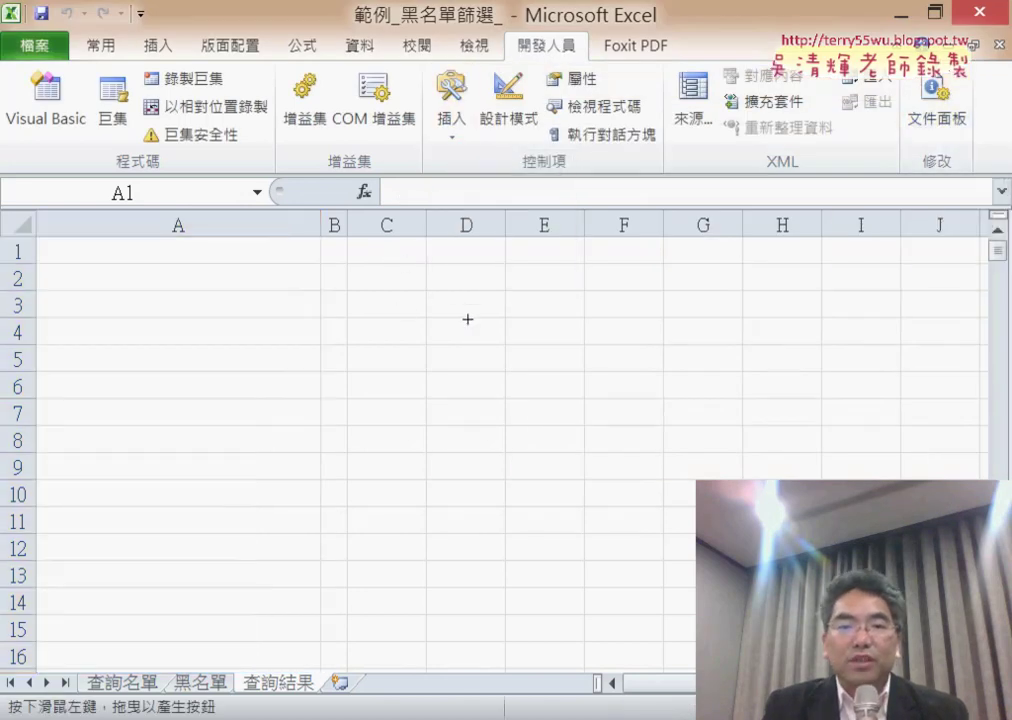
{"action": "left_click_drag", "start_coordinate": [386, 255], "coordinate": [563, 301]}
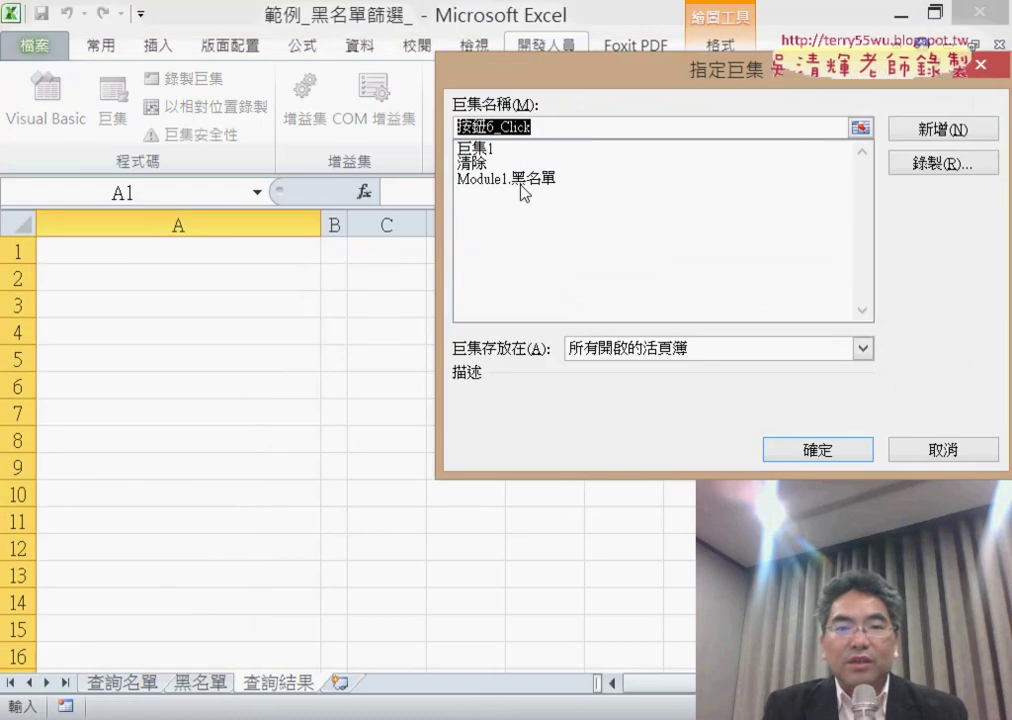
{"action": "left_click", "coordinate": [556, 180]}
{"action": "left_click_drag", "start_coordinate": [565, 125], "coordinate": [514, 128]}
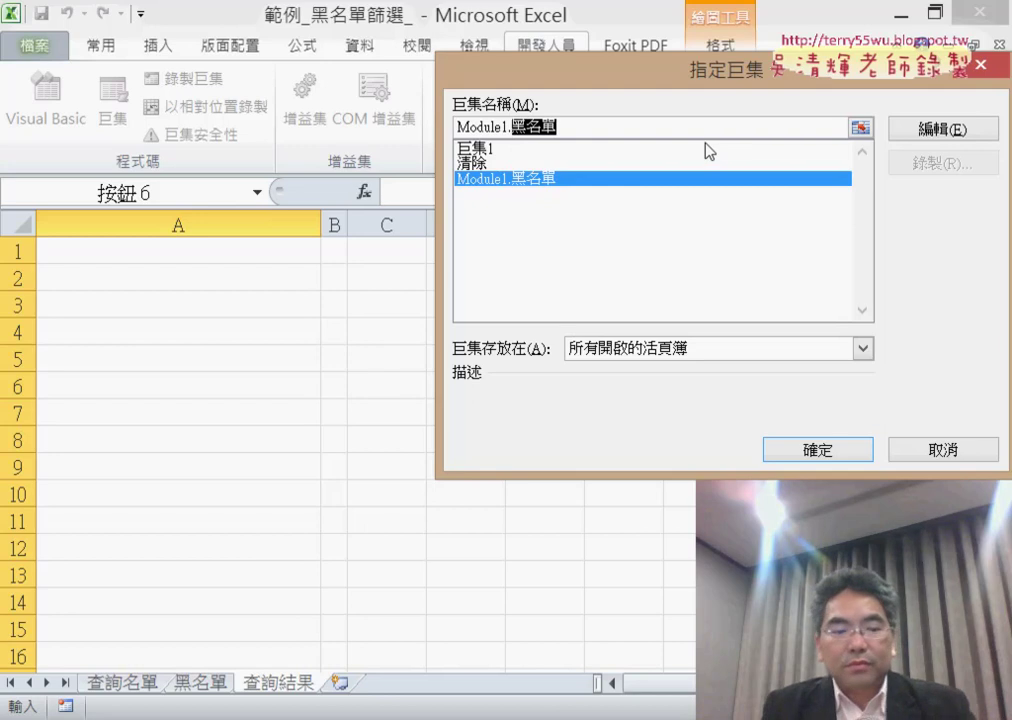
{"action": "left_click", "coordinate": [818, 450]}
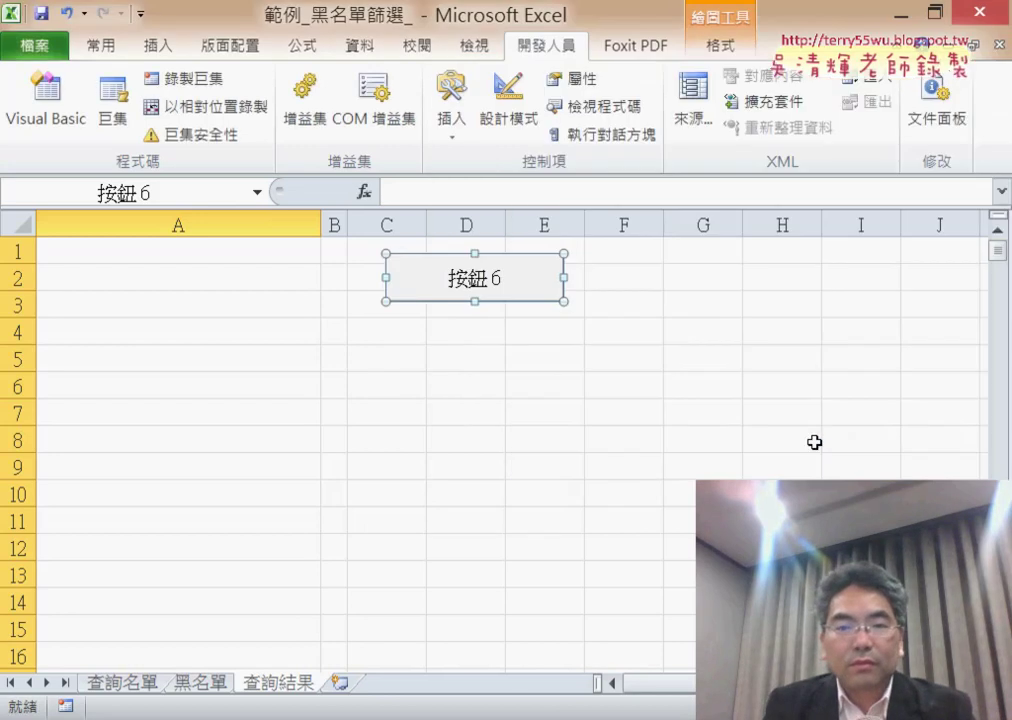
Replace the button caption 按鈕 6 with 黑名單
{"action": "left_click", "coordinate": [460, 285]}
{"action": "key", "text": "BackSpace"}
{"action": "key", "text": "BackSpace"}
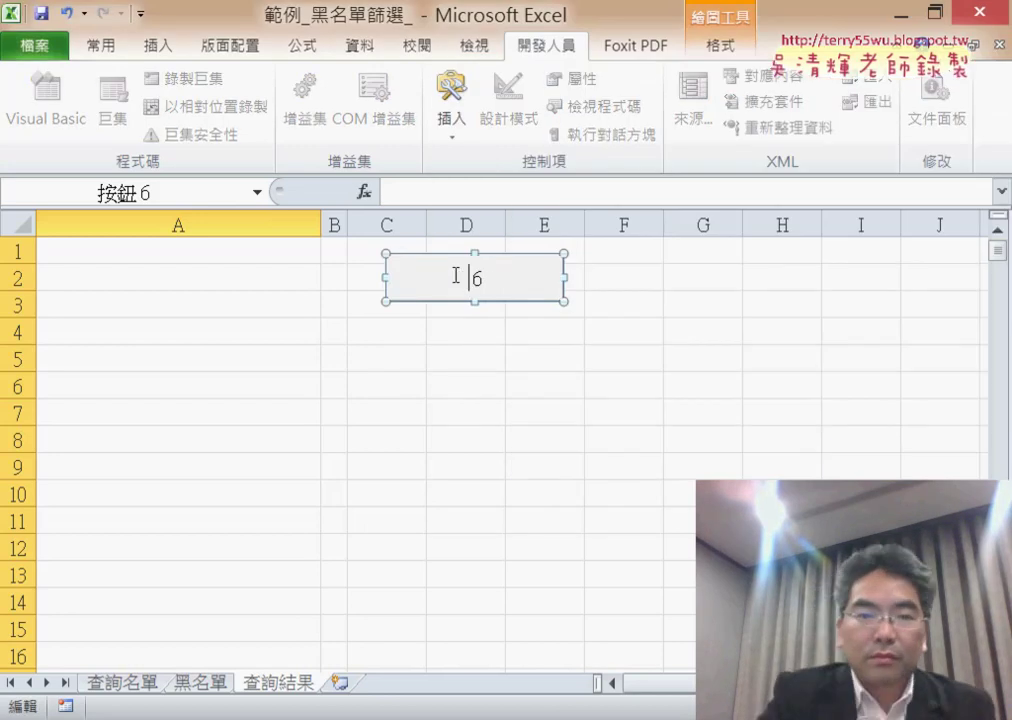
{"action": "key", "text": "Delete"}
{"action": "type", "text": "黑名單"}
{"action": "left_click", "coordinate": [508, 370]}
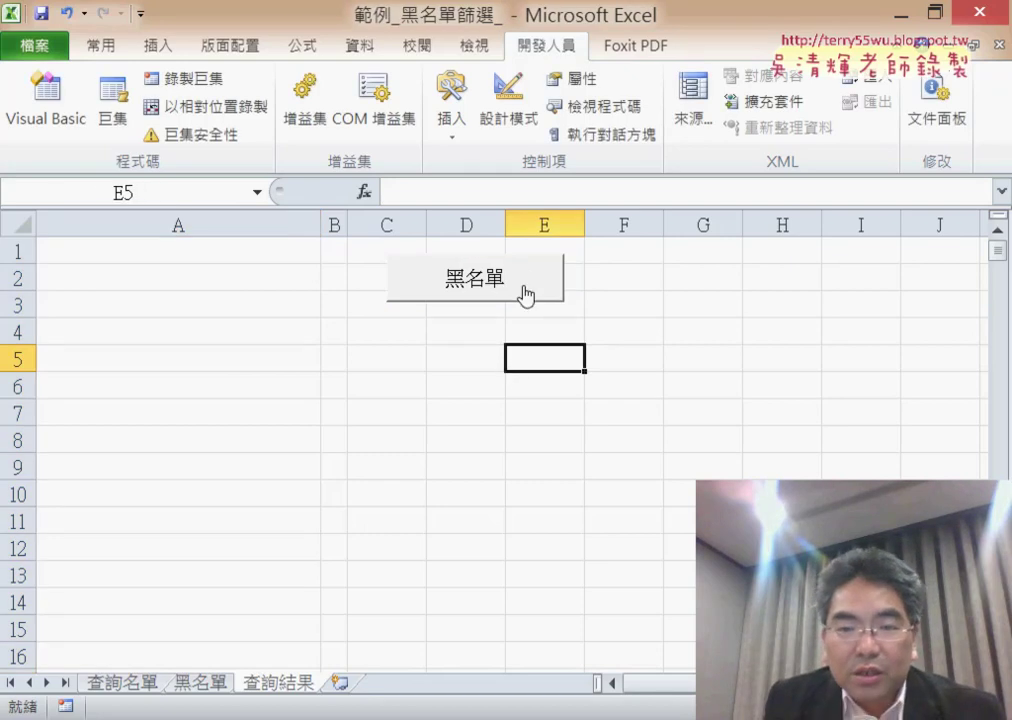
Copy the 黑名單 button, paste it at C4, and align it under the original
{"action": "right_click", "coordinate": [472, 290]}
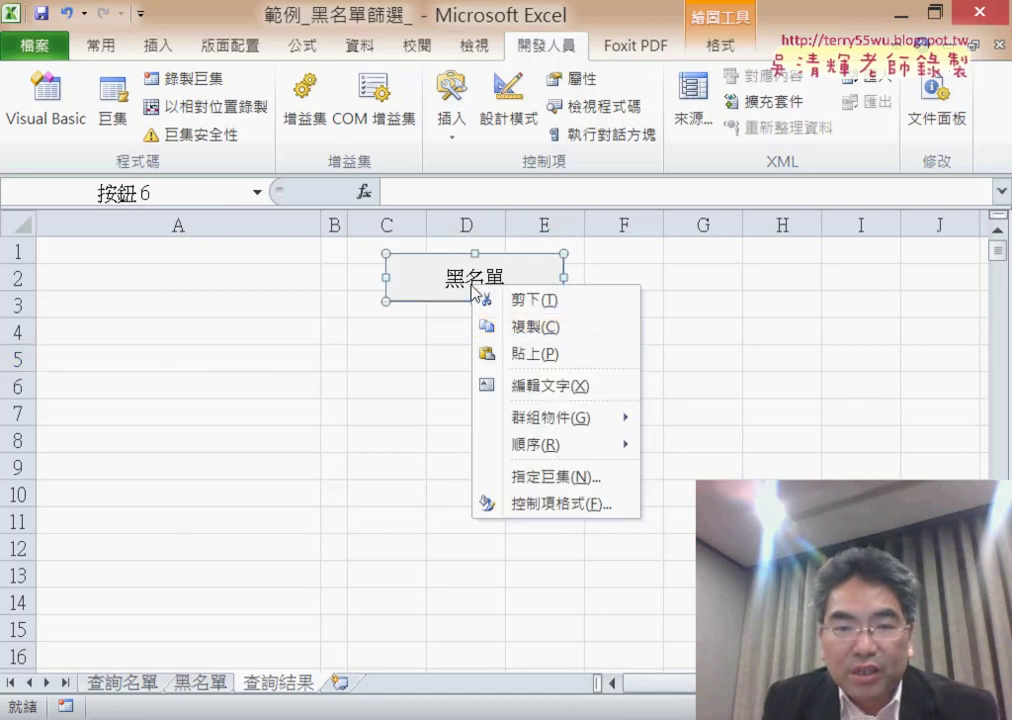
{"action": "left_click", "coordinate": [507, 326]}
{"action": "left_click", "coordinate": [411, 328]}
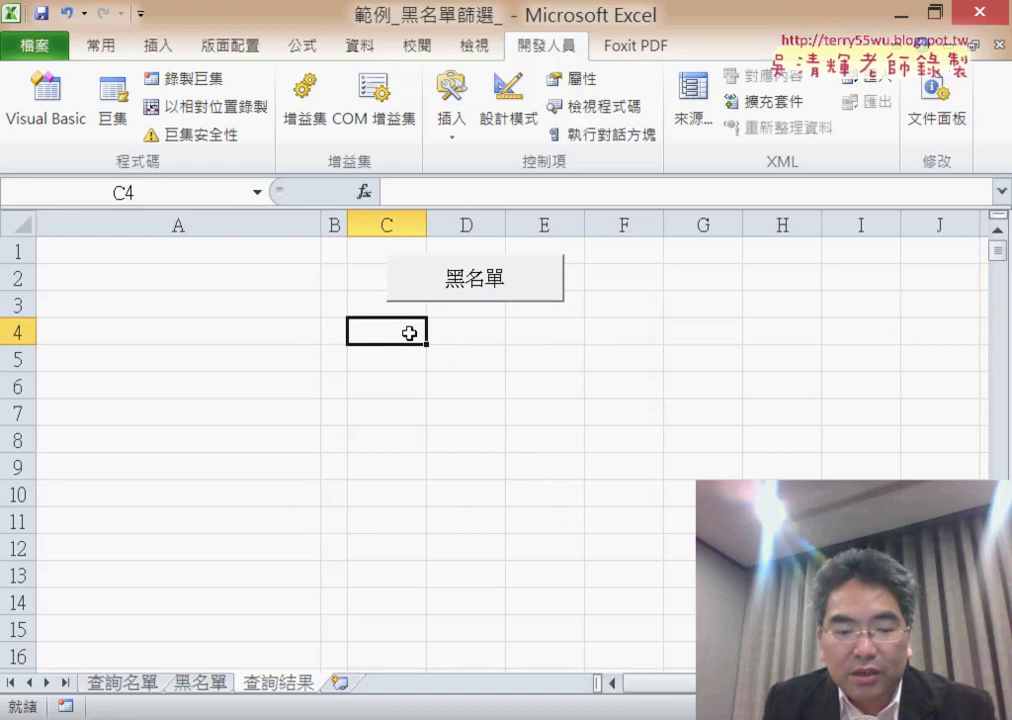
{"action": "key", "text": "ctrl+v"}
{"action": "left_click_drag", "start_coordinate": [535, 341], "coordinate": [533, 318]}
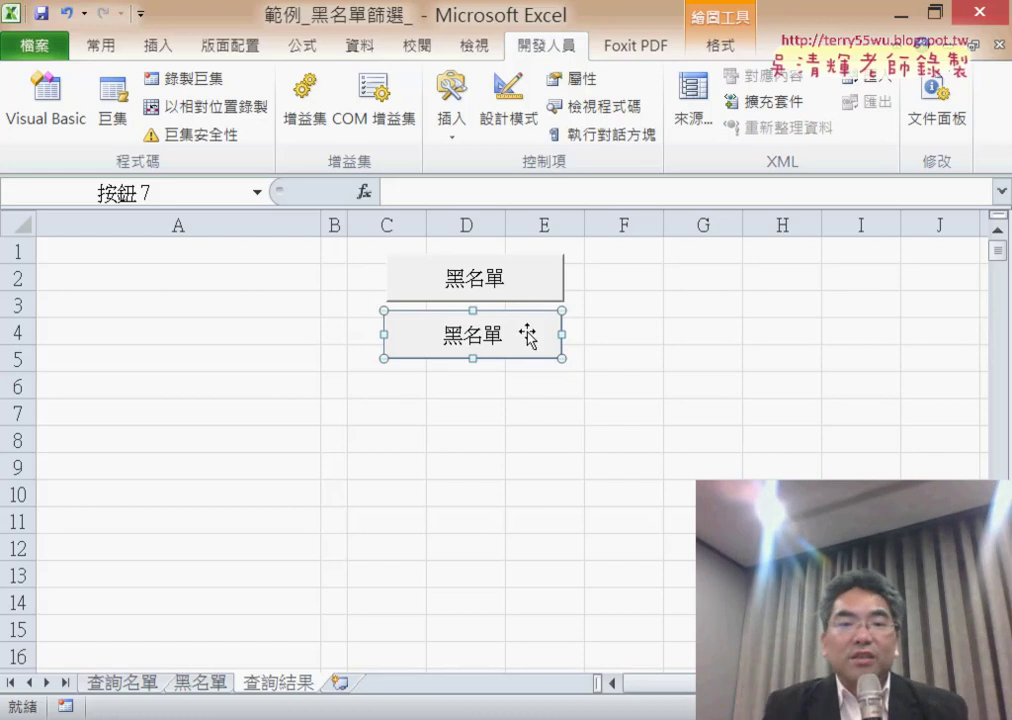
Assign the 清除 macro to the copied button
{"action": "right_click", "coordinate": [528, 333]}
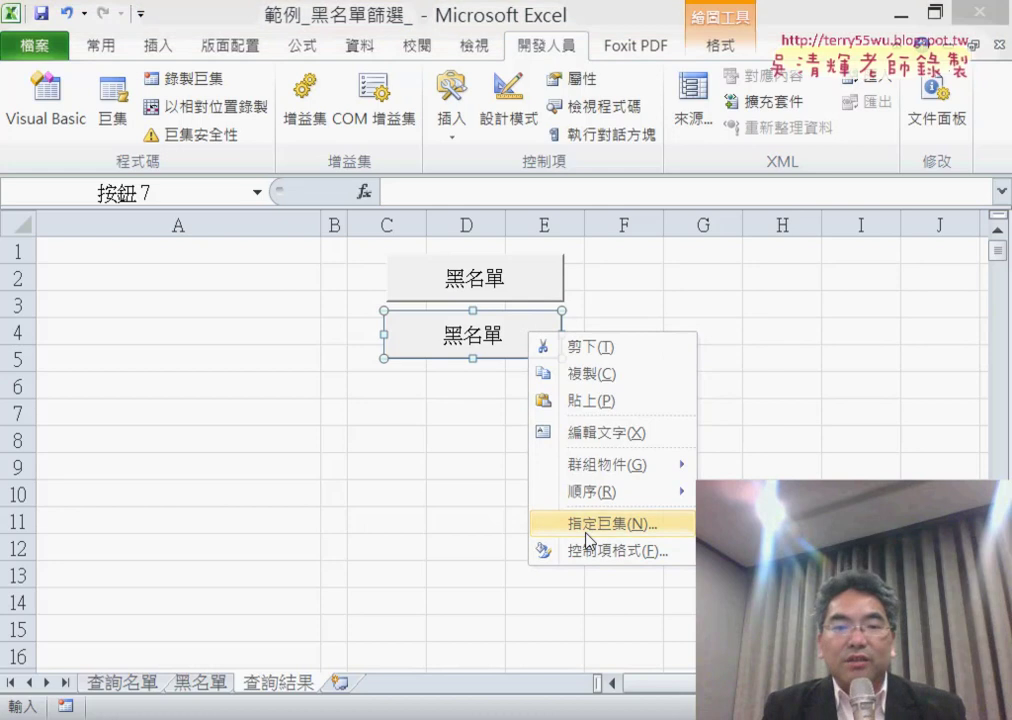
{"action": "left_click", "coordinate": [587, 535]}
{"action": "left_click", "coordinate": [359, 394]}
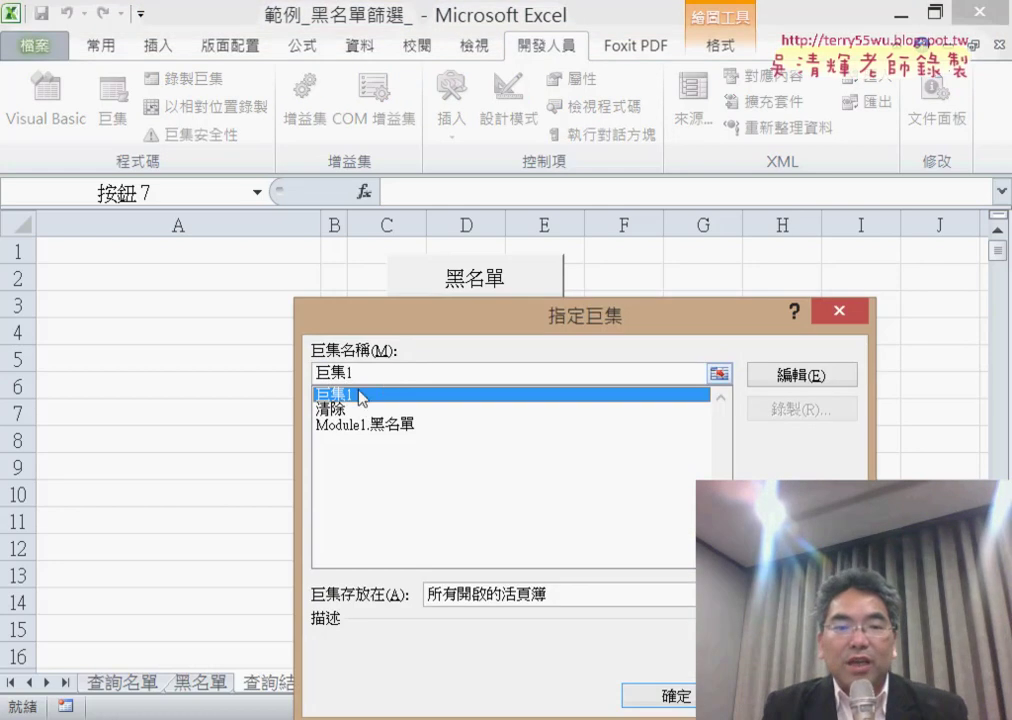
{"action": "left_click", "coordinate": [330, 409]}
{"action": "left_click_drag", "start_coordinate": [386, 373], "coordinate": [290, 368]}
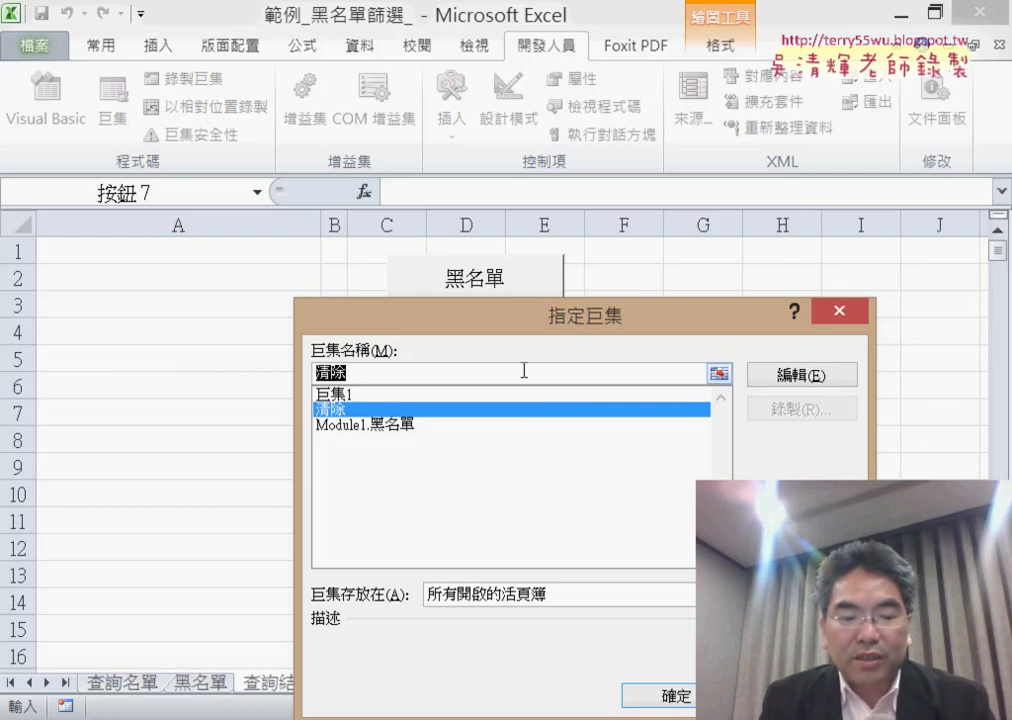
{"action": "key", "text": "Return"}
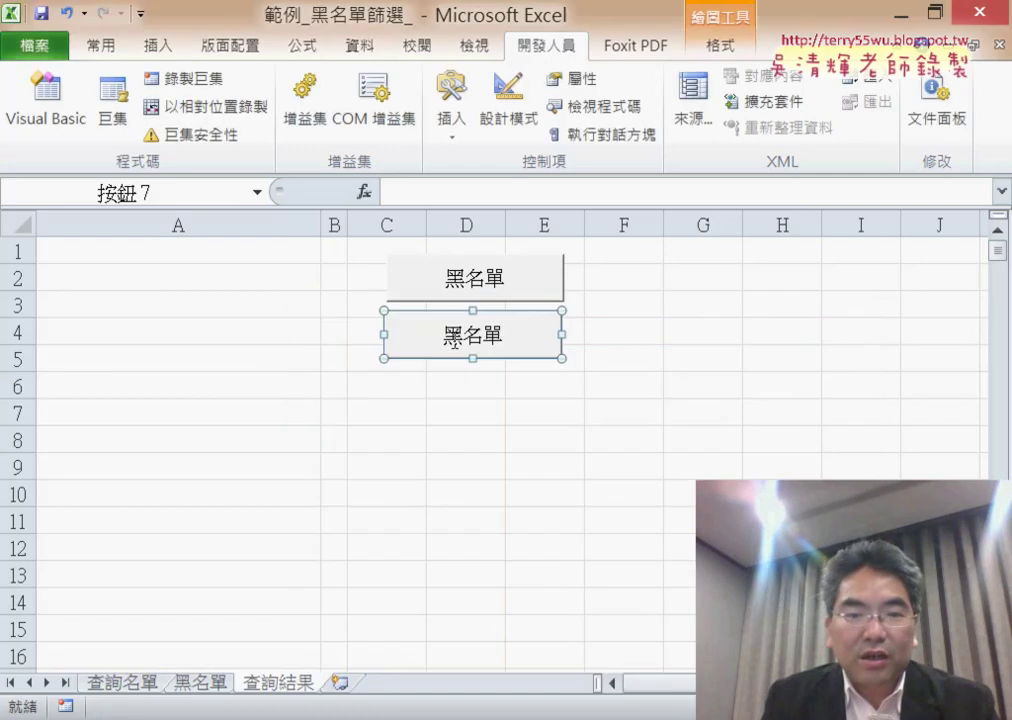
Change the copied button's caption to 清除
{"action": "key", "text": "BackSpace"}
{"action": "key", "text": "BackSpace"}
{"action": "key", "text": "Delete"}
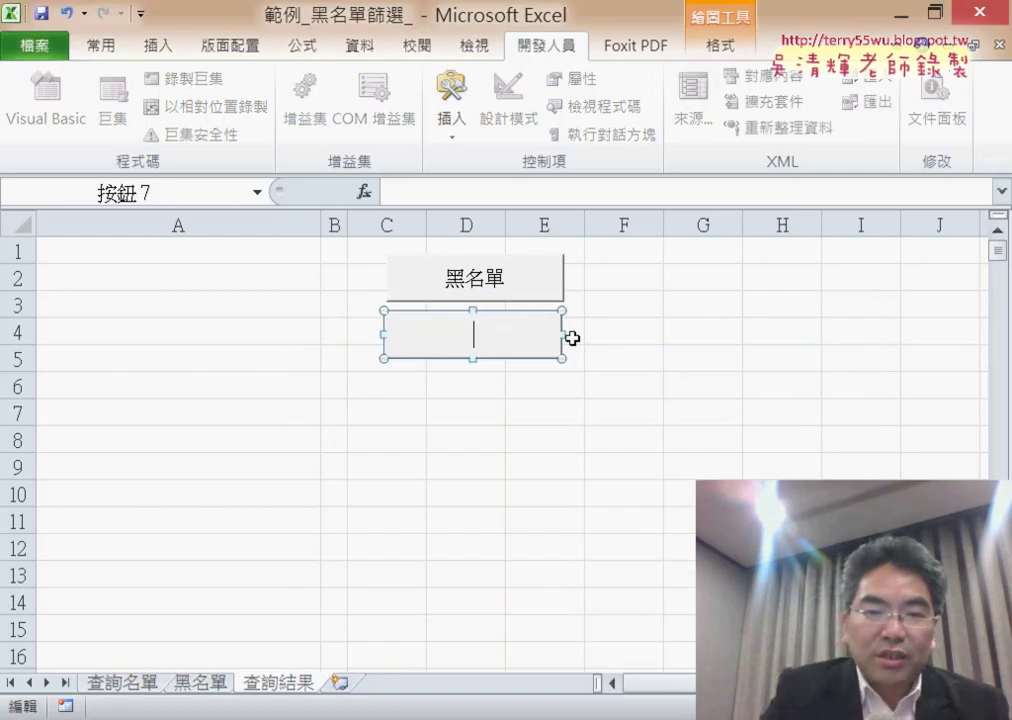
{"action": "type", "text": "清除"}
{"action": "left_click", "coordinate": [641, 377]}
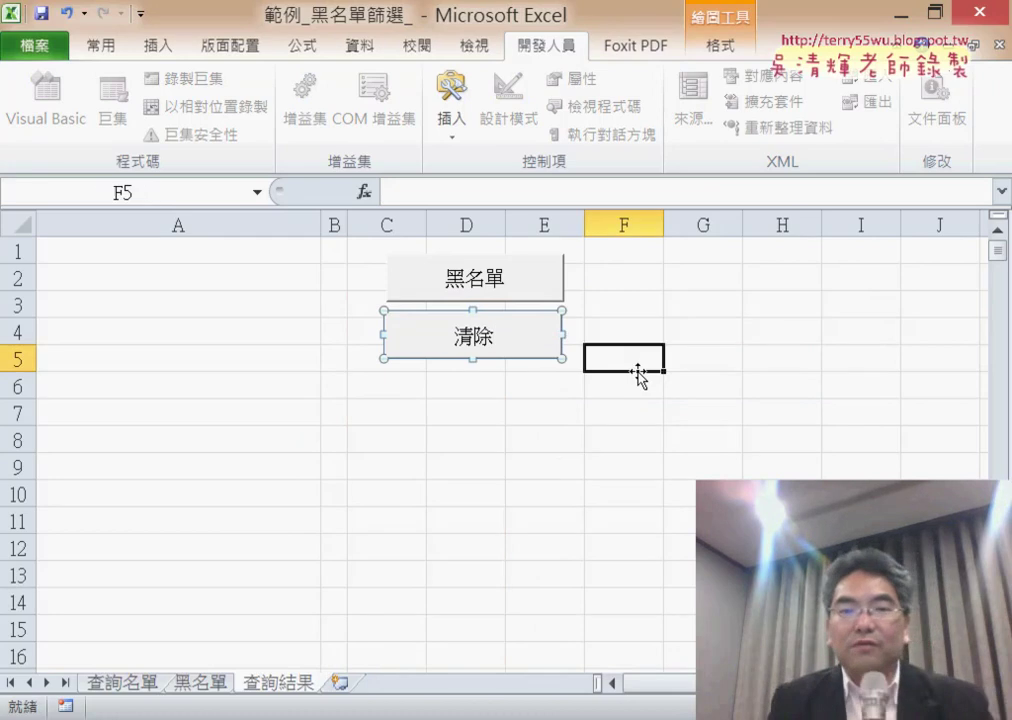
{"action": "right_click", "coordinate": [486, 286]}
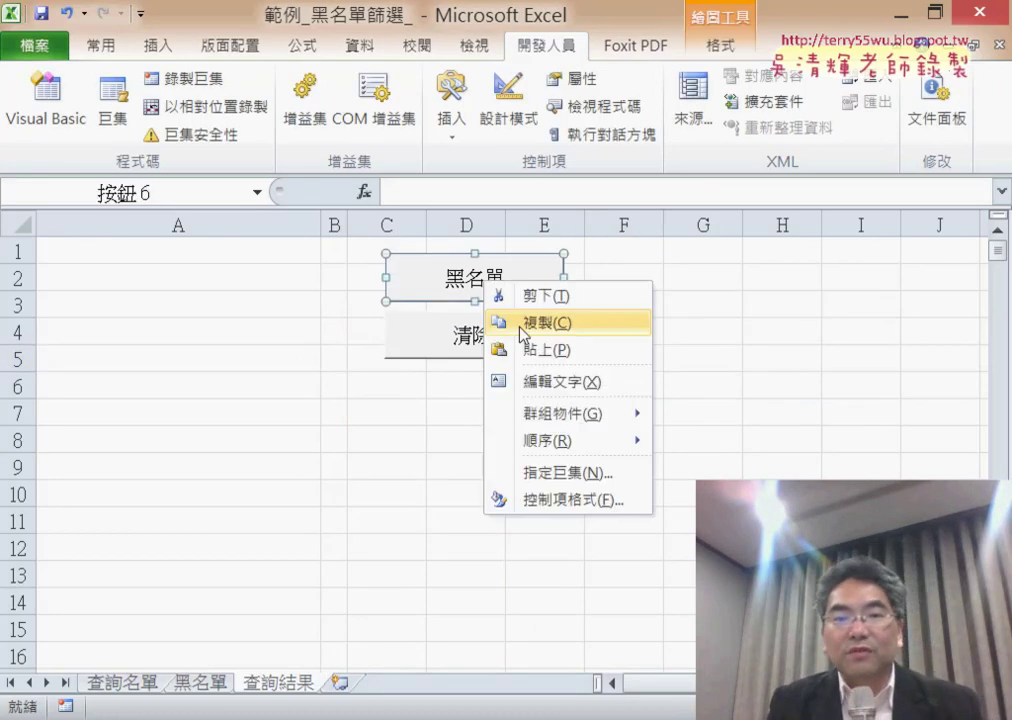
Test the buttons: 黑名單 fills 查詢結果 with matching emails, 清除 empties column A
{"action": "left_click", "coordinate": [404, 382]}
{"action": "left_click", "coordinate": [404, 382]}
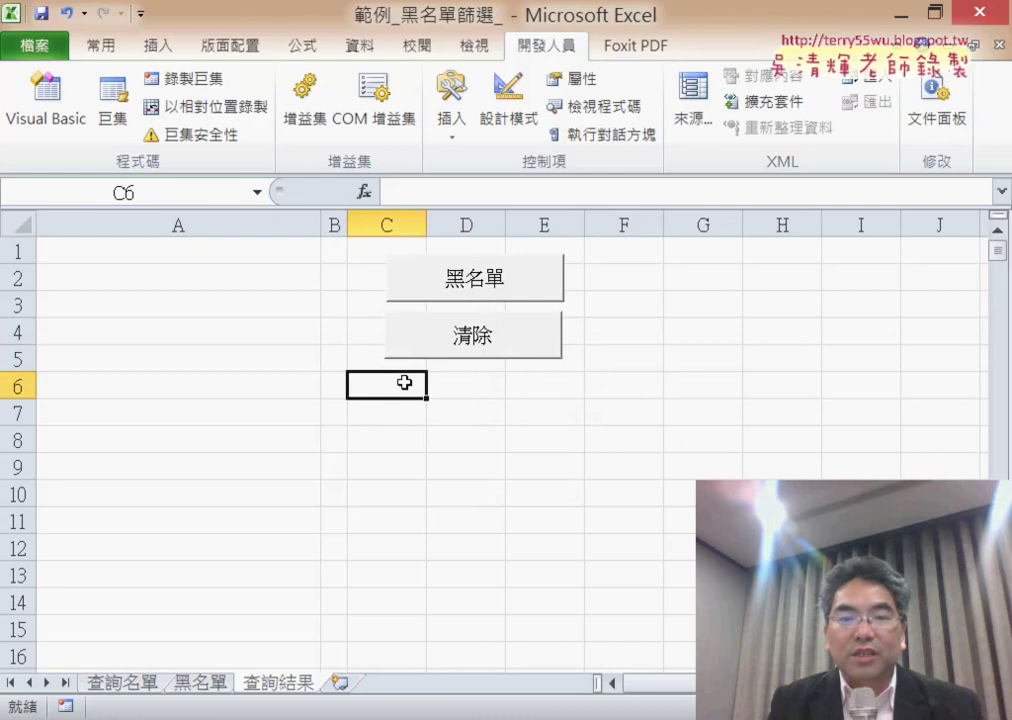
{"action": "right_click", "coordinate": [525, 333]}
{"action": "right_click", "coordinate": [525, 333]}
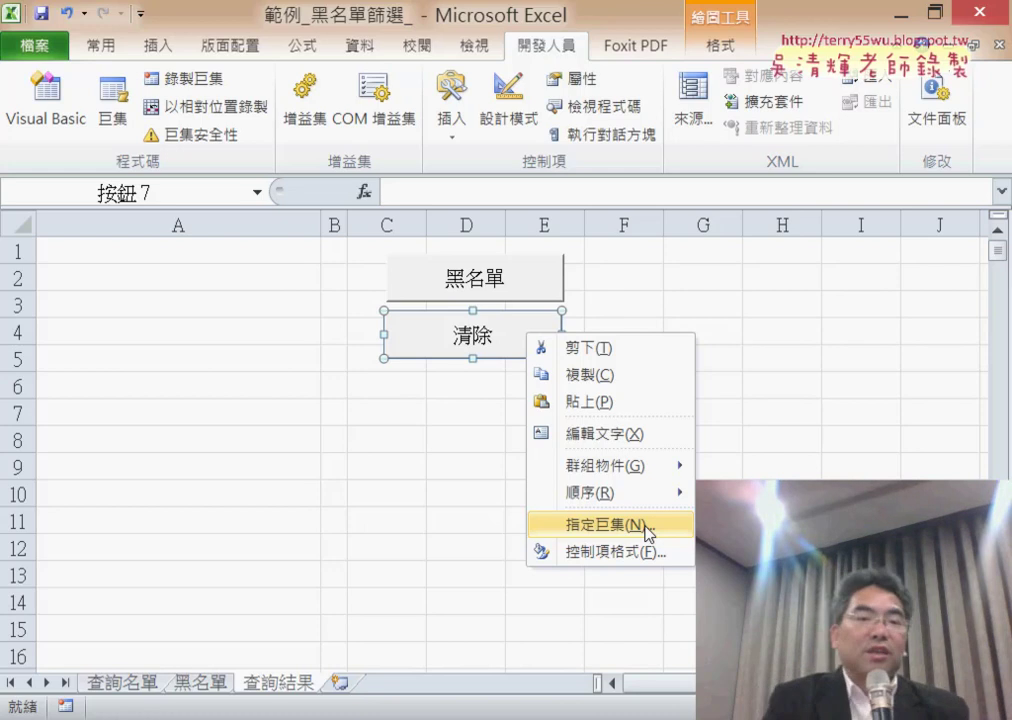
{"action": "left_click", "coordinate": [443, 393]}
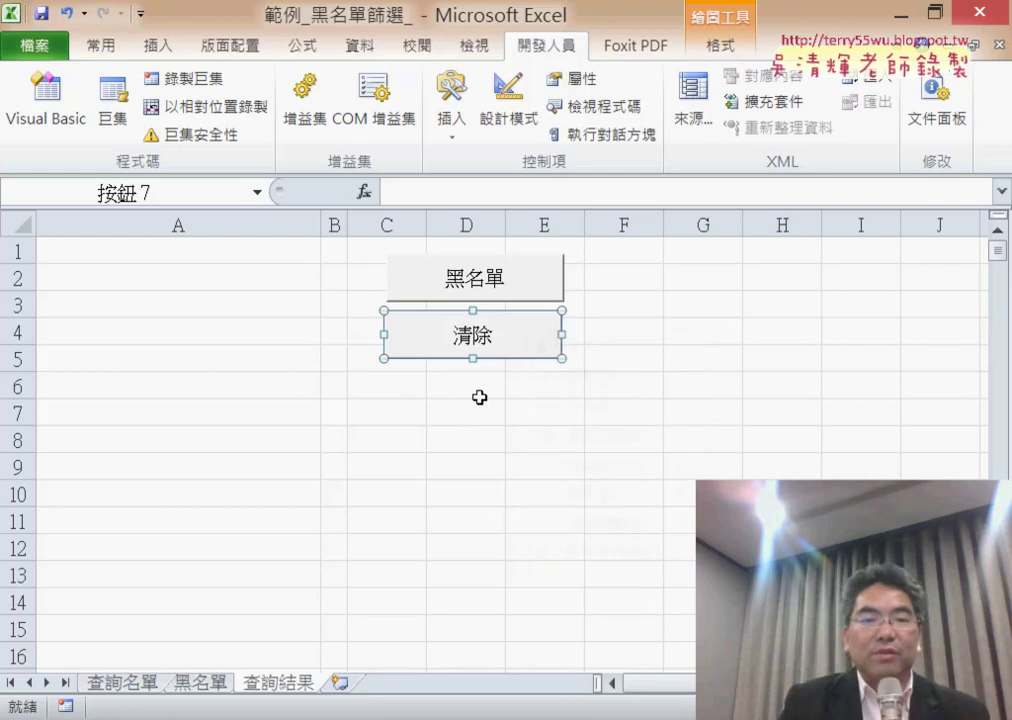
{"action": "left_click", "coordinate": [479, 395]}
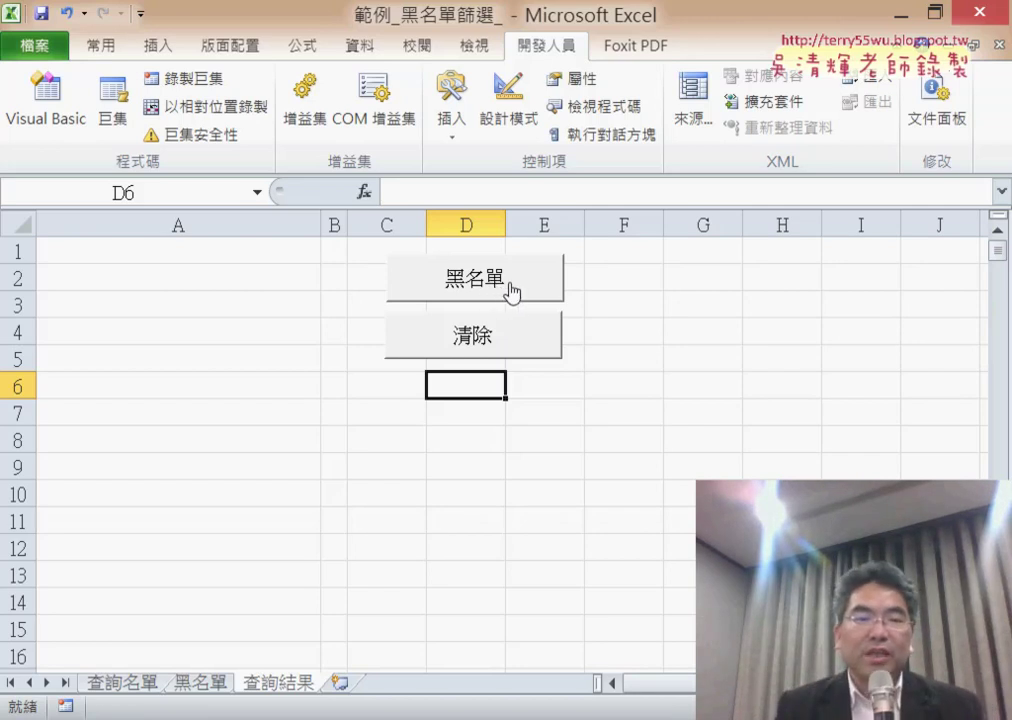
{"action": "left_click", "coordinate": [509, 285]}
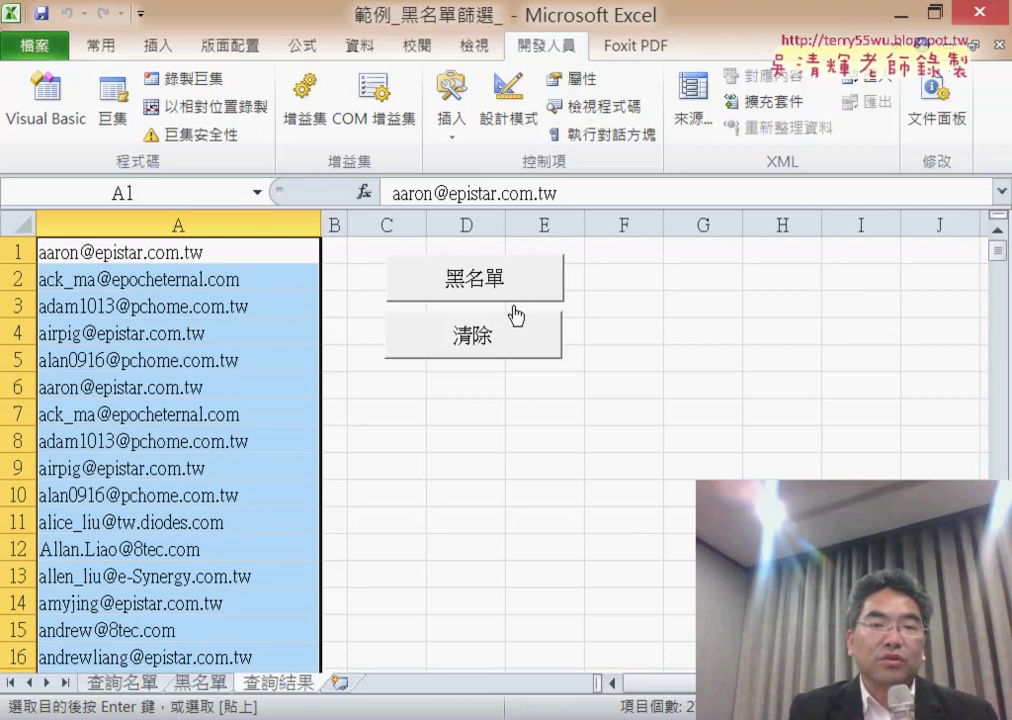
{"action": "left_click", "coordinate": [517, 340]}
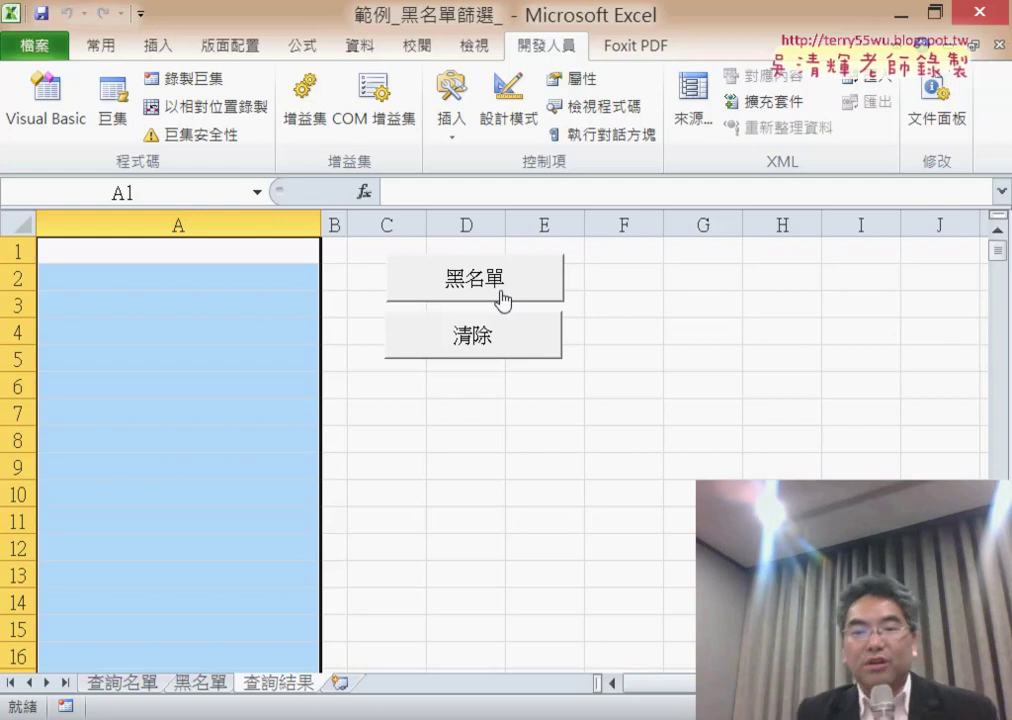
Review the 黑名單 button's macro assignment, then rerun 黑名單 and 清除 to retest
{"action": "right_click", "coordinate": [503, 301]}
{"action": "left_click", "coordinate": [570, 482]}
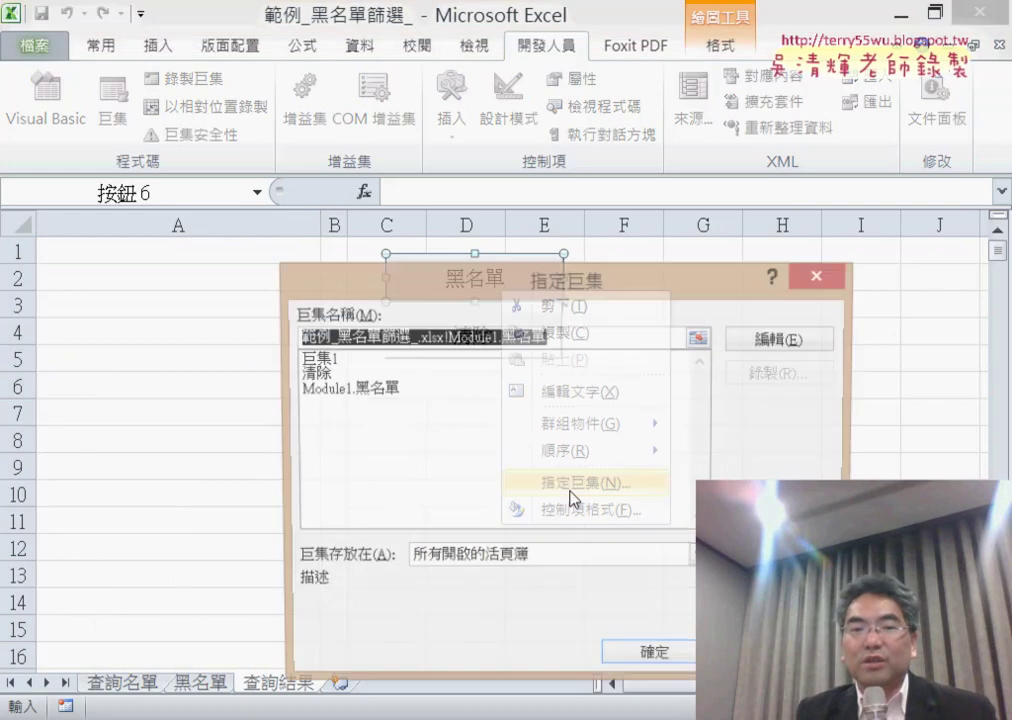
{"action": "left_click", "coordinate": [836, 291]}
{"action": "left_click", "coordinate": [752, 330]}
{"action": "left_click", "coordinate": [515, 284]}
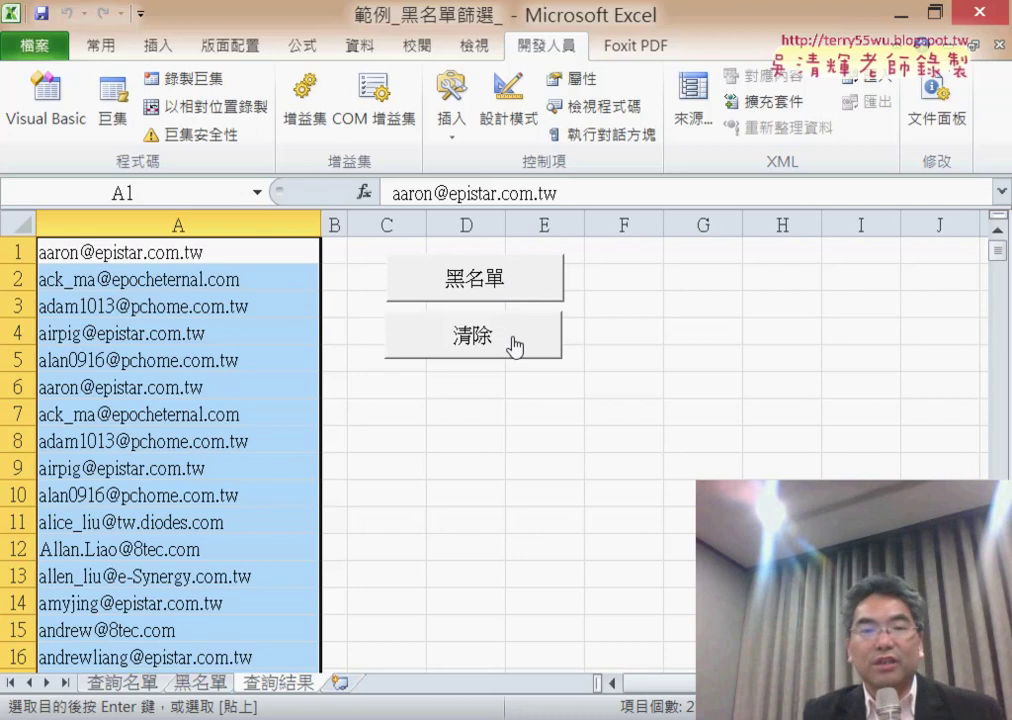
{"action": "left_click", "coordinate": [513, 328]}
{"action": "right_click", "coordinate": [500, 273]}
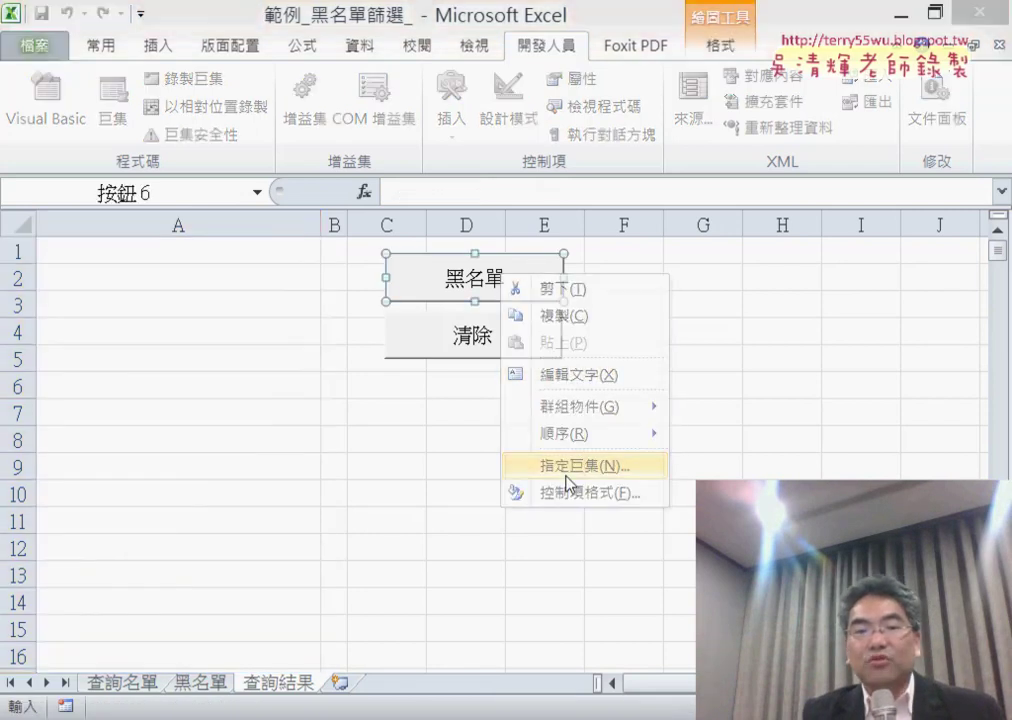
Open the 黑名單 macro's code and delete its comment block and leftover blank line
{"action": "left_click", "coordinate": [566, 472]}
{"action": "left_click", "coordinate": [779, 325]}
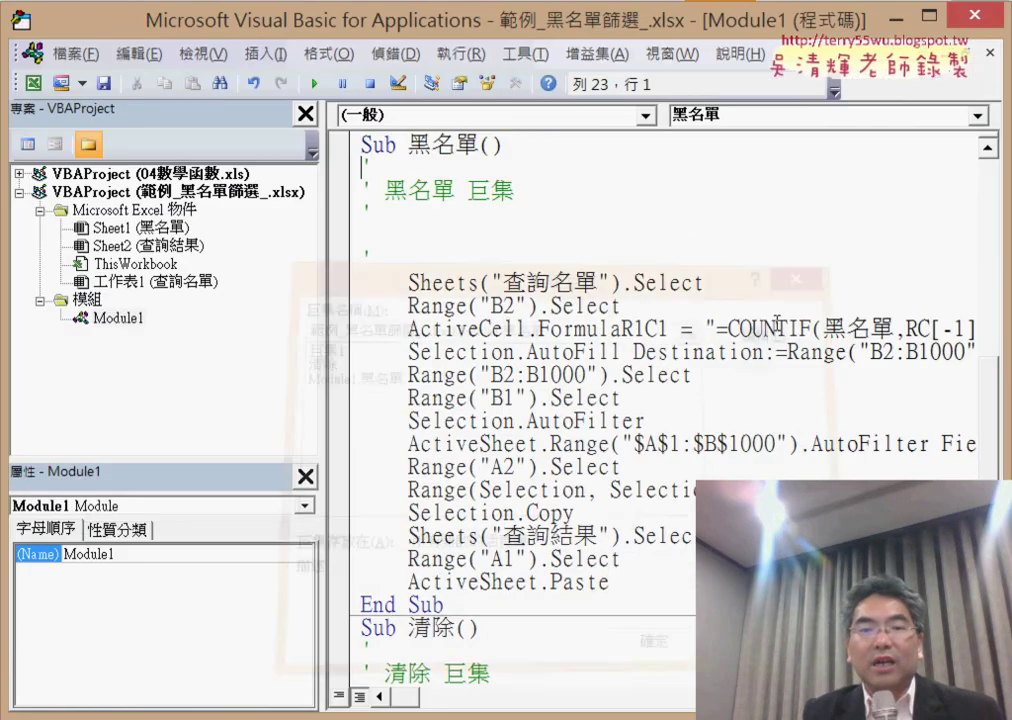
{"action": "left_click_drag", "start_coordinate": [409, 256], "coordinate": [363, 167]}
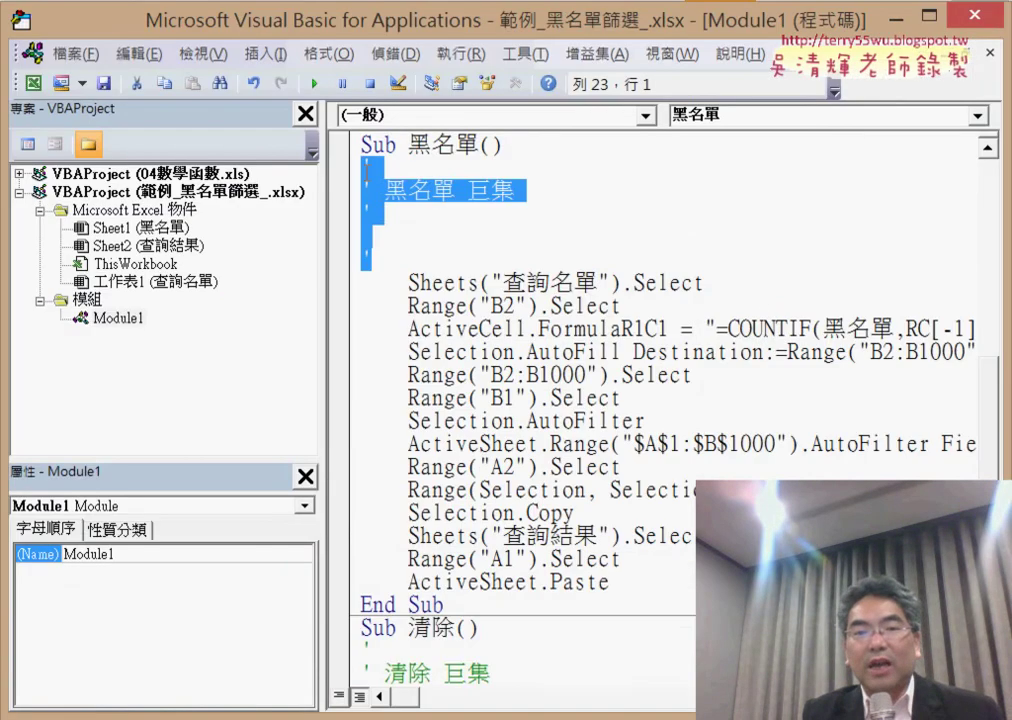
{"action": "key", "text": "Delete"}
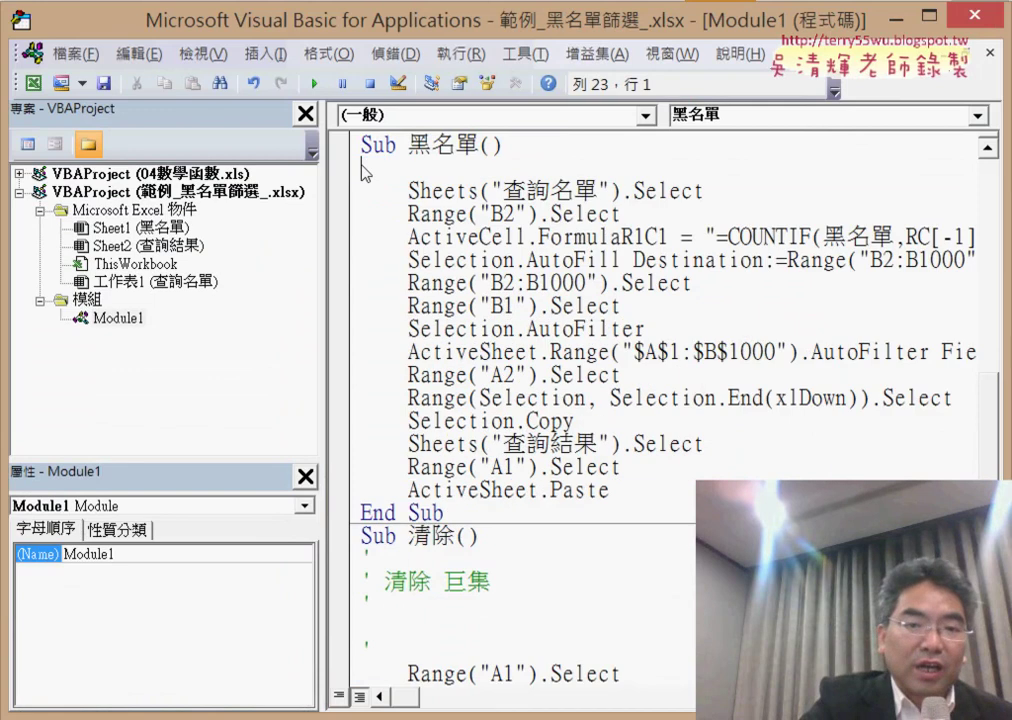
{"action": "key", "text": "Delete"}
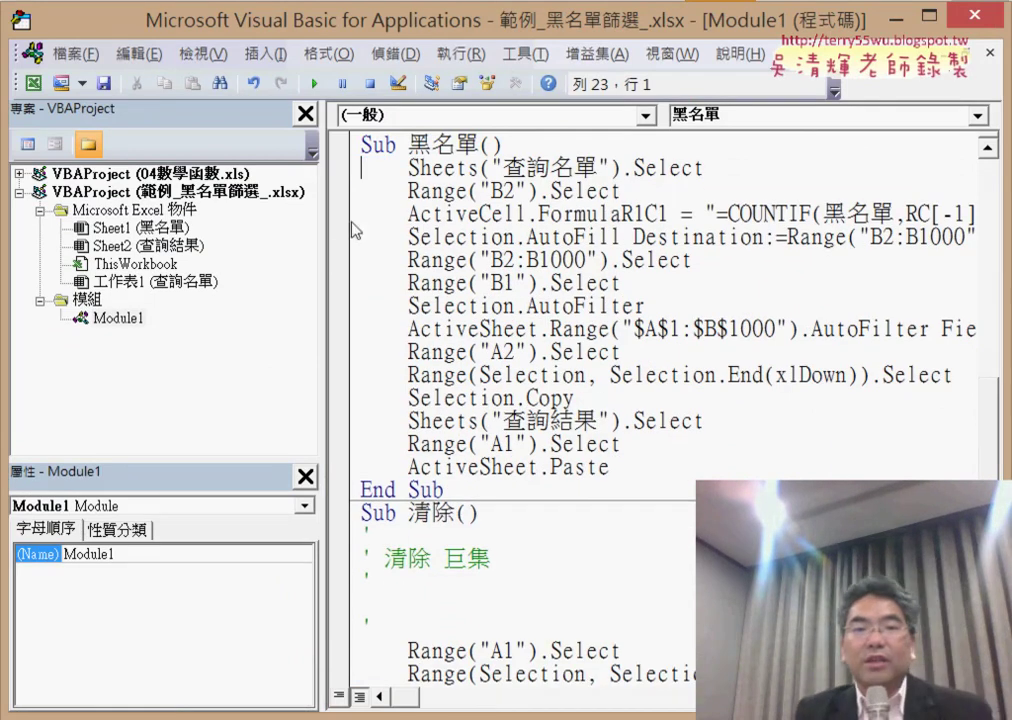
{"action": "left_click_drag", "start_coordinate": [320, 242], "coordinate": [210, 220]}
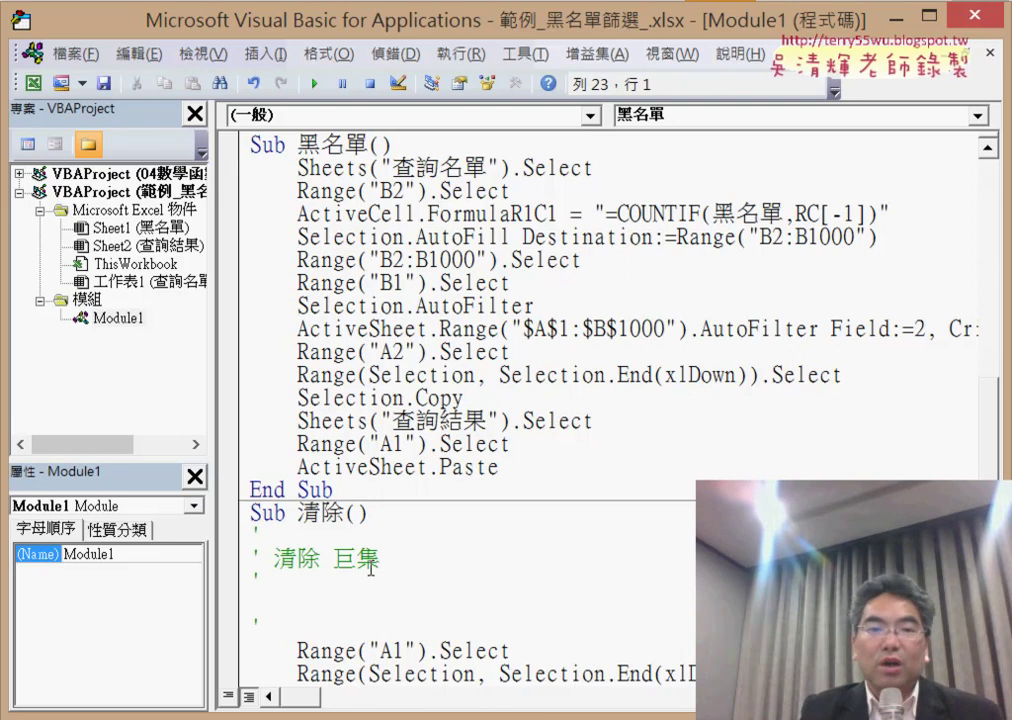
Back in the worksheet, run 黑名單 from its button to filter 查詢名單 to 結果 = 1
{"action": "key", "text": "alt+F11"}
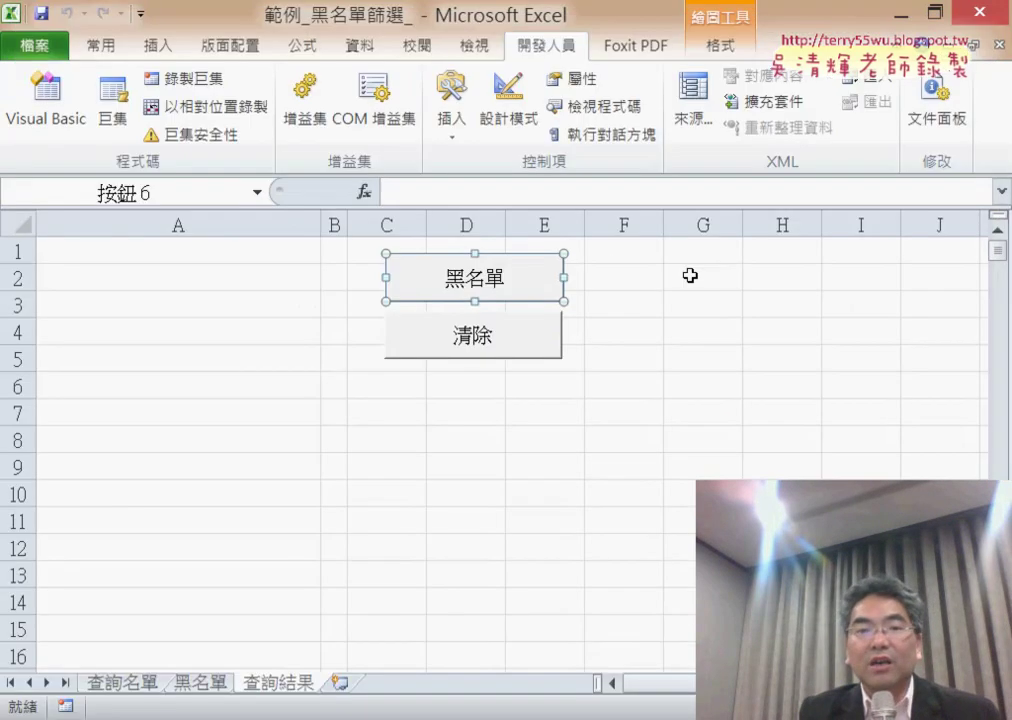
{"action": "left_click", "coordinate": [590, 493]}
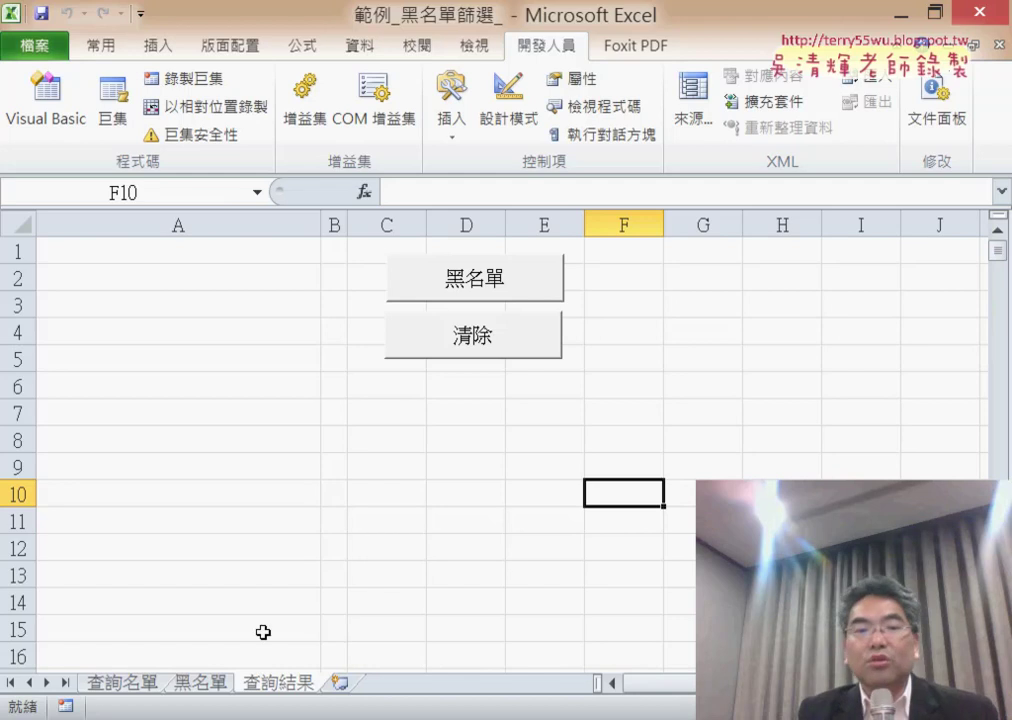
{"action": "left_click", "coordinate": [514, 272]}
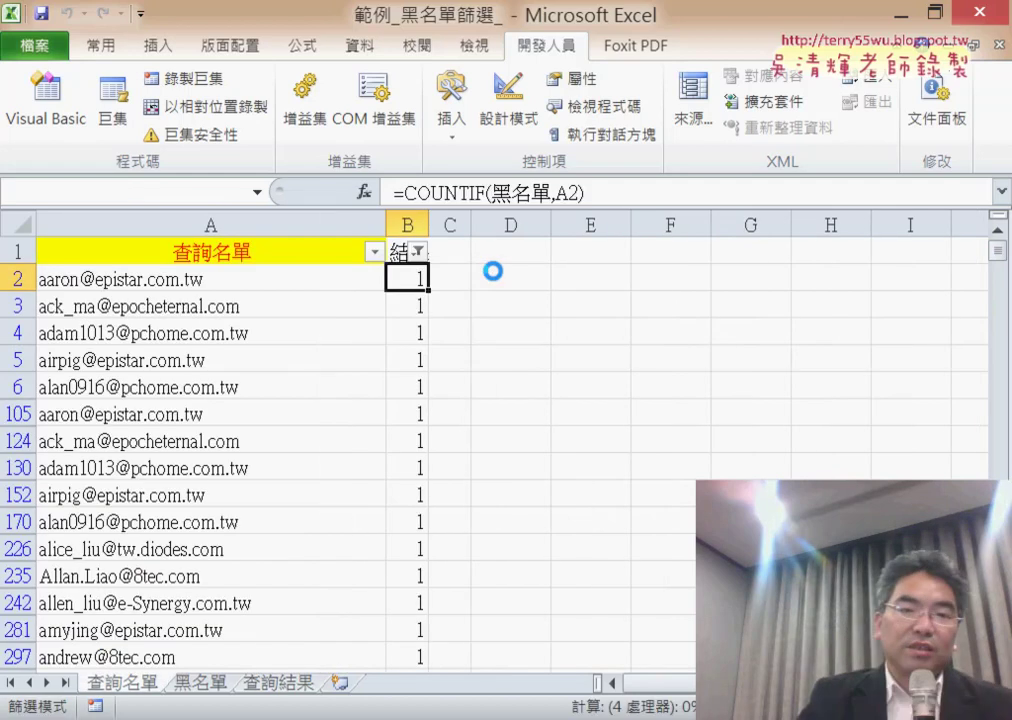